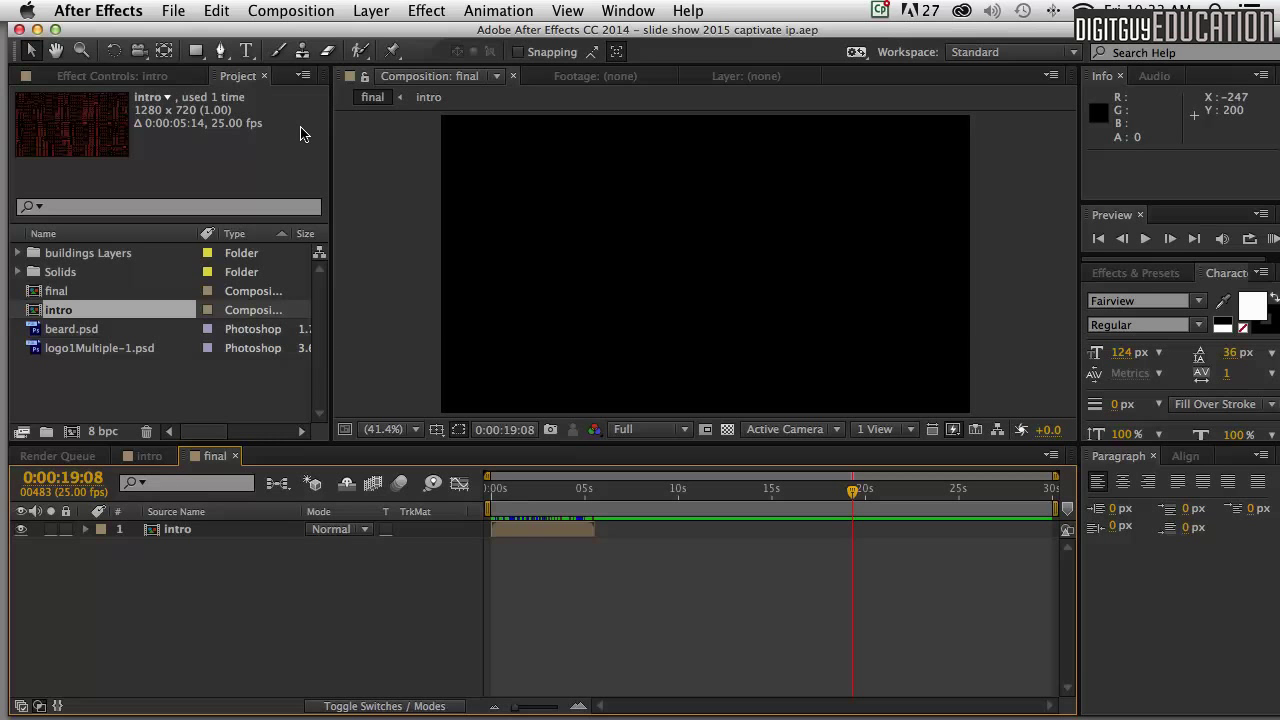
- Create a new composition named slides with the HDV/HDTV 720 25 preset and a 30-second duration
{"action": "left_click", "coordinate": [277, 8]}
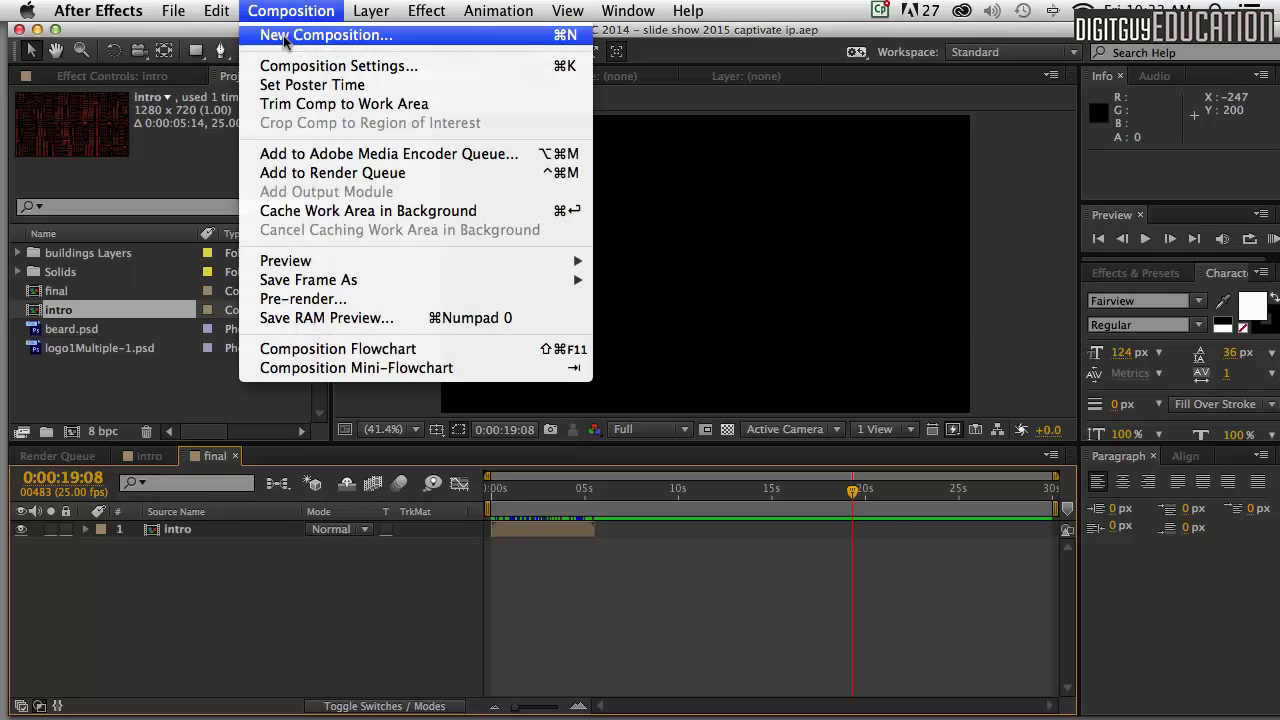
{"action": "left_click", "coordinate": [285, 34]}
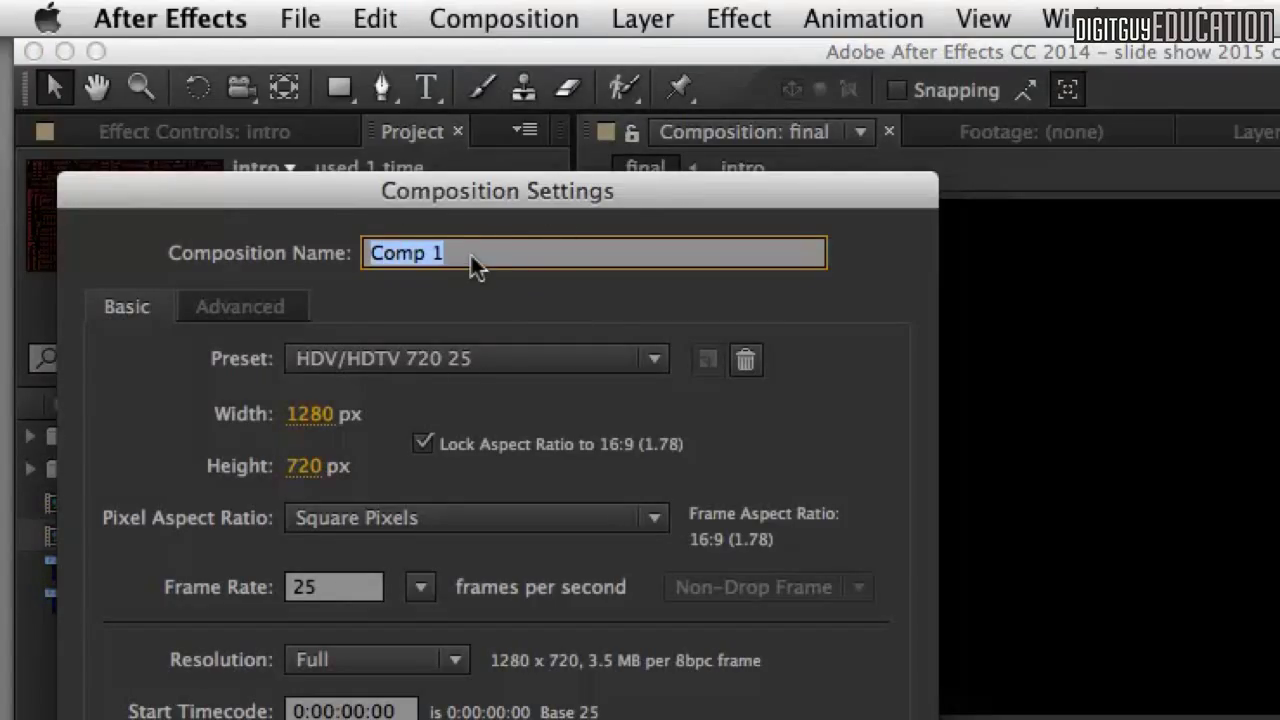
{"action": "type", "text": "slides"}
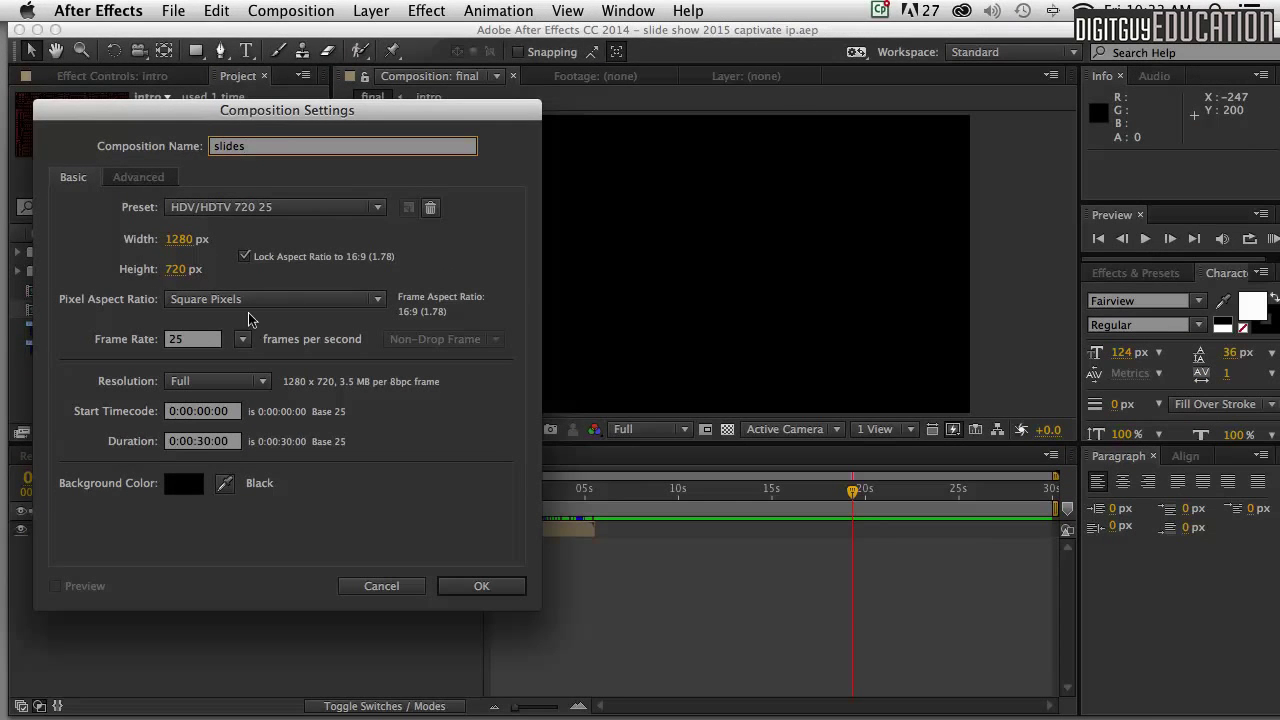
{"action": "key", "text": "Return"}
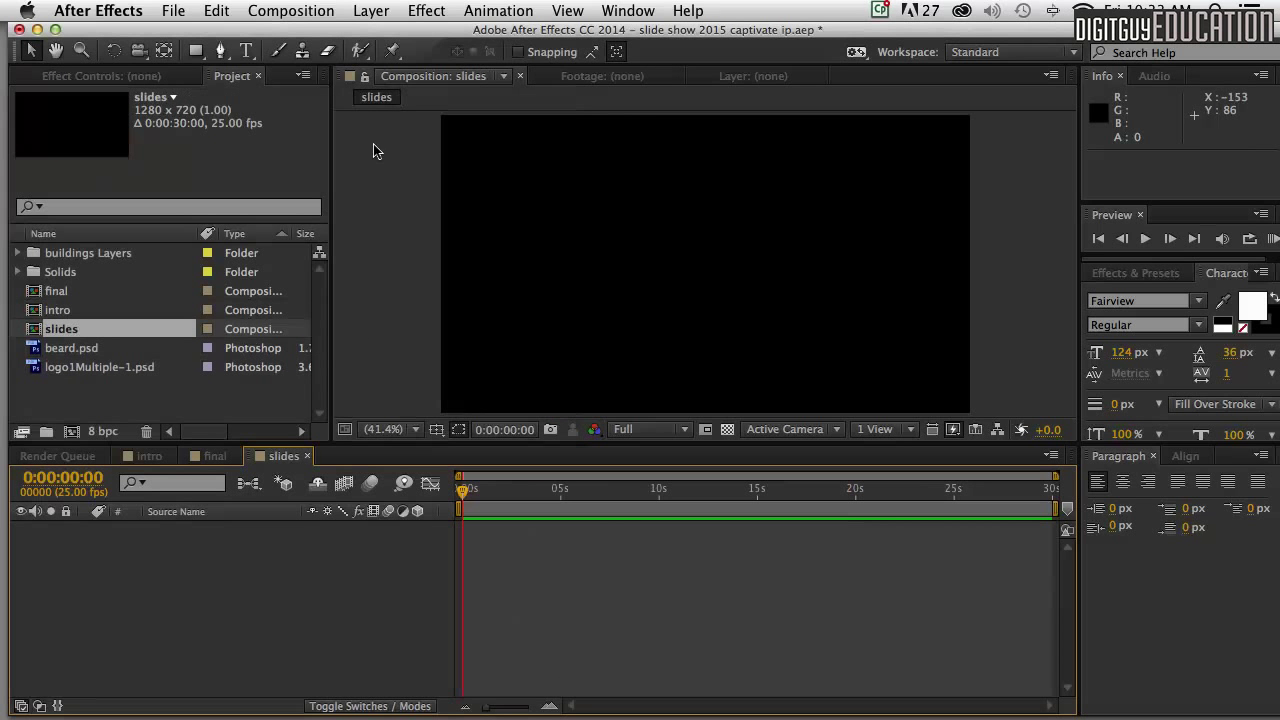
- Review the settings of the slides composition, including its frame size, frame rate and duration
{"action": "left_click", "coordinate": [305, 11]}
{"action": "left_click", "coordinate": [350, 218]}
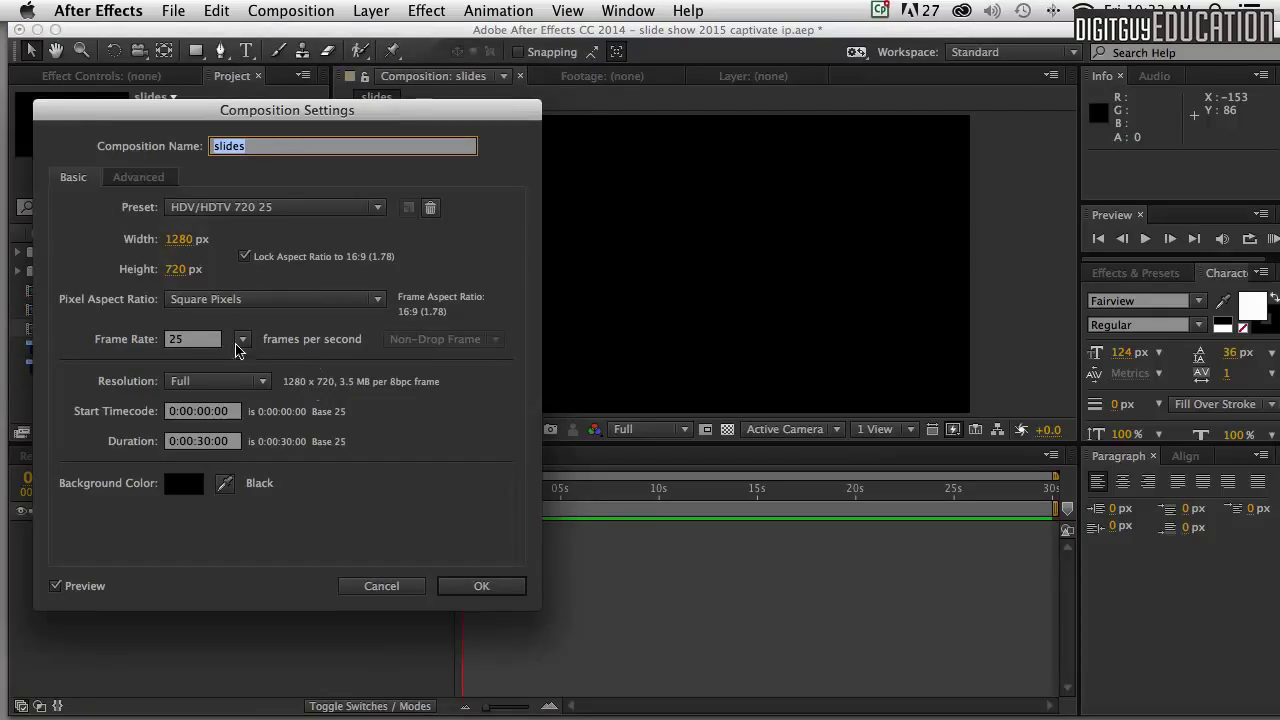
{"action": "left_click", "coordinate": [482, 587]}
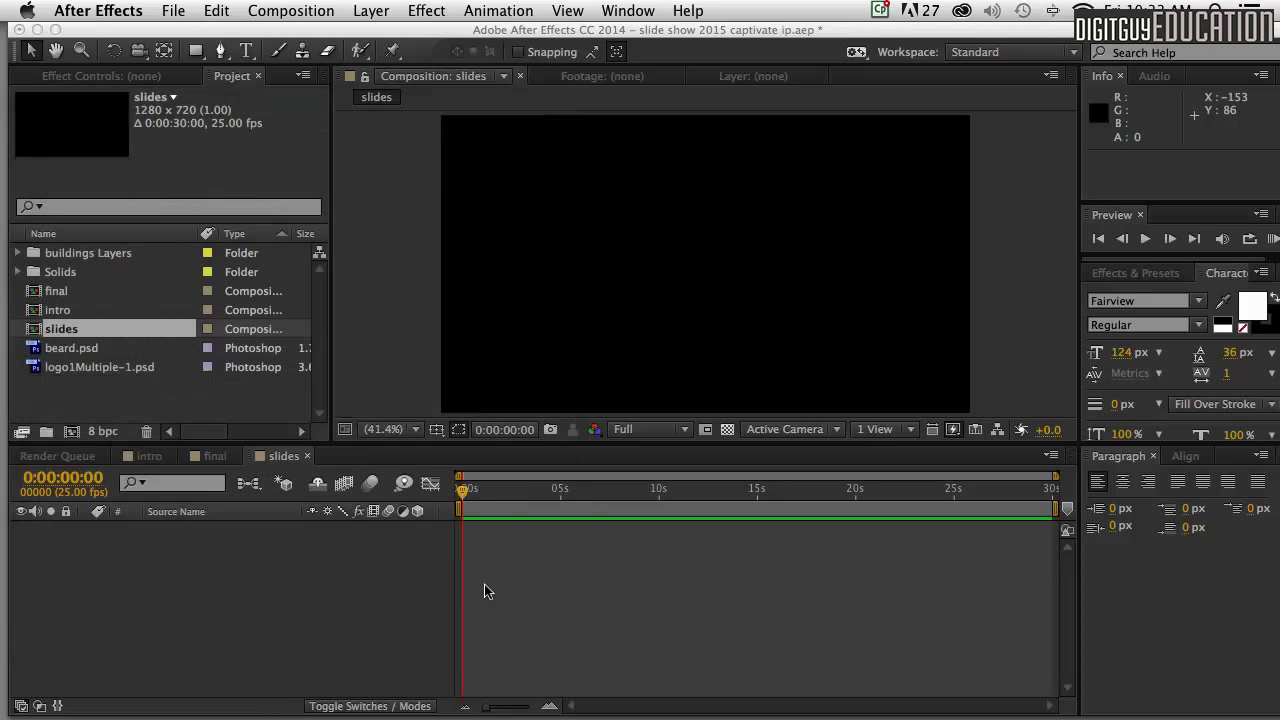
- Add a text layer reading CHECK in the upper part of the slides composition
{"action": "left_click", "coordinate": [246, 49]}
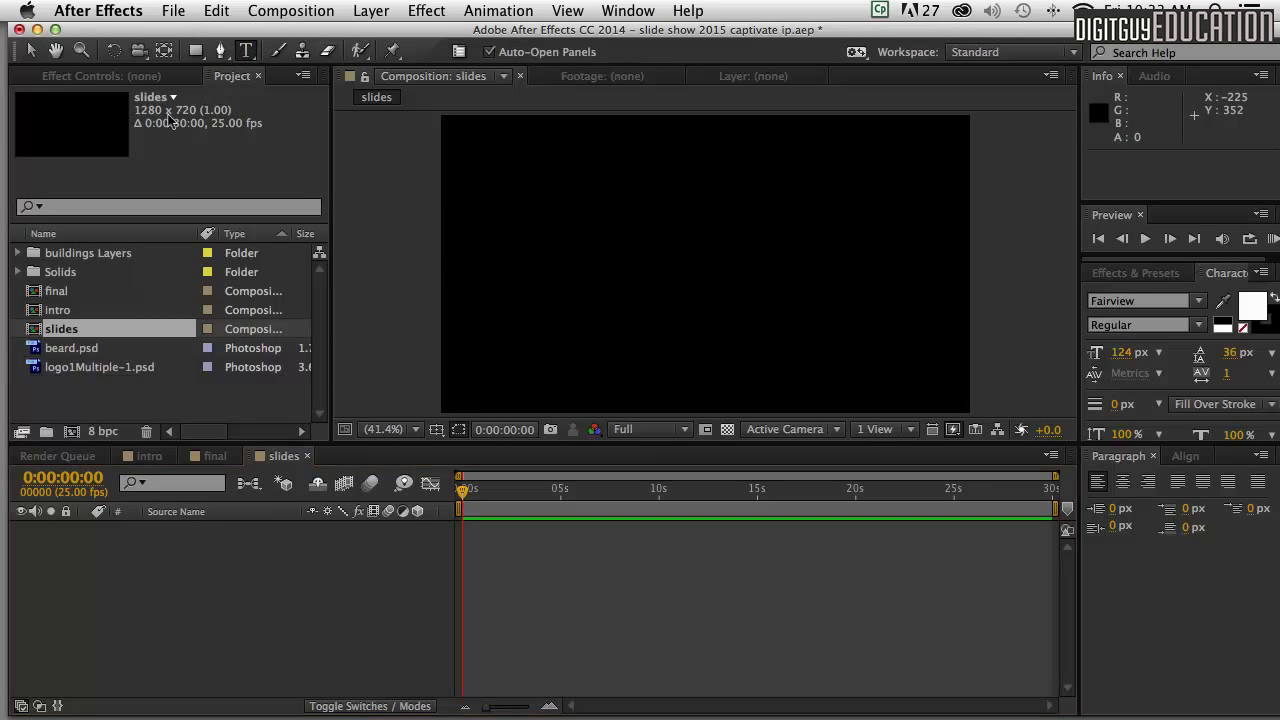
{"action": "left_click", "coordinate": [562, 176]}
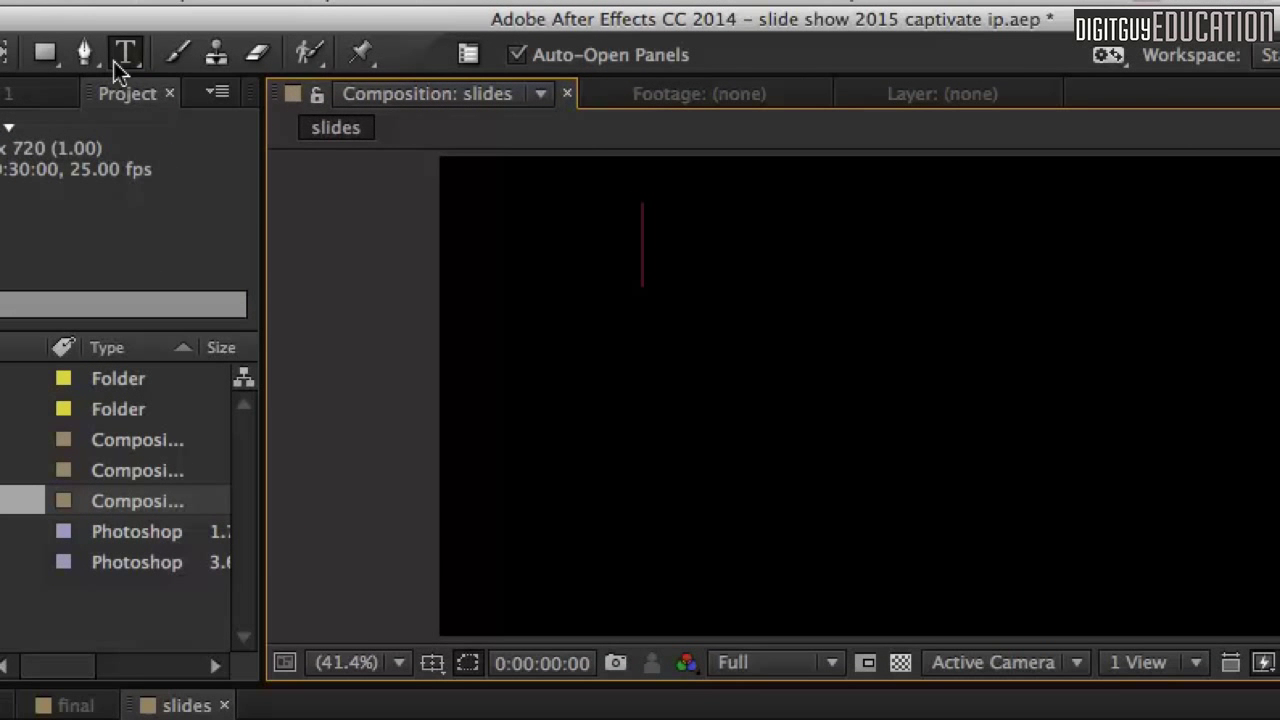
{"action": "type", "text": "CHECK"}
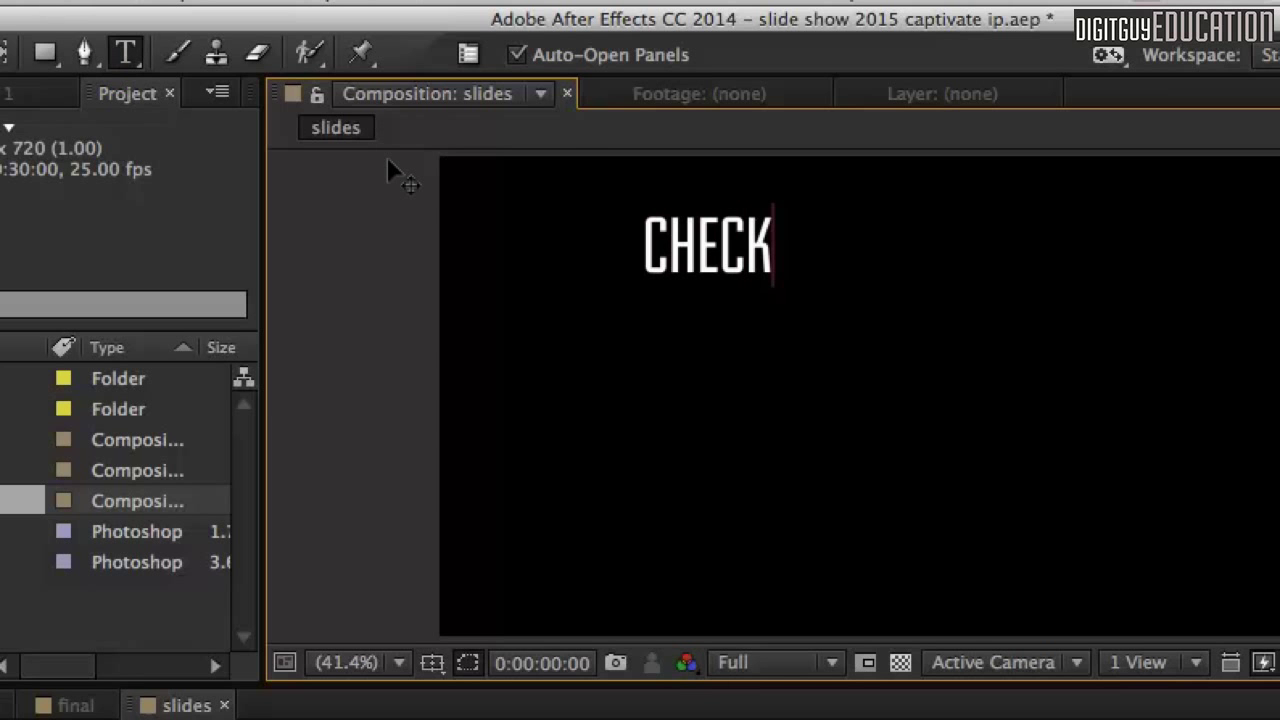
- Set the CHECK text's font size to 624 px and move it into the frame at about 140, 481
{"action": "double_click", "coordinate": [684, 228]}
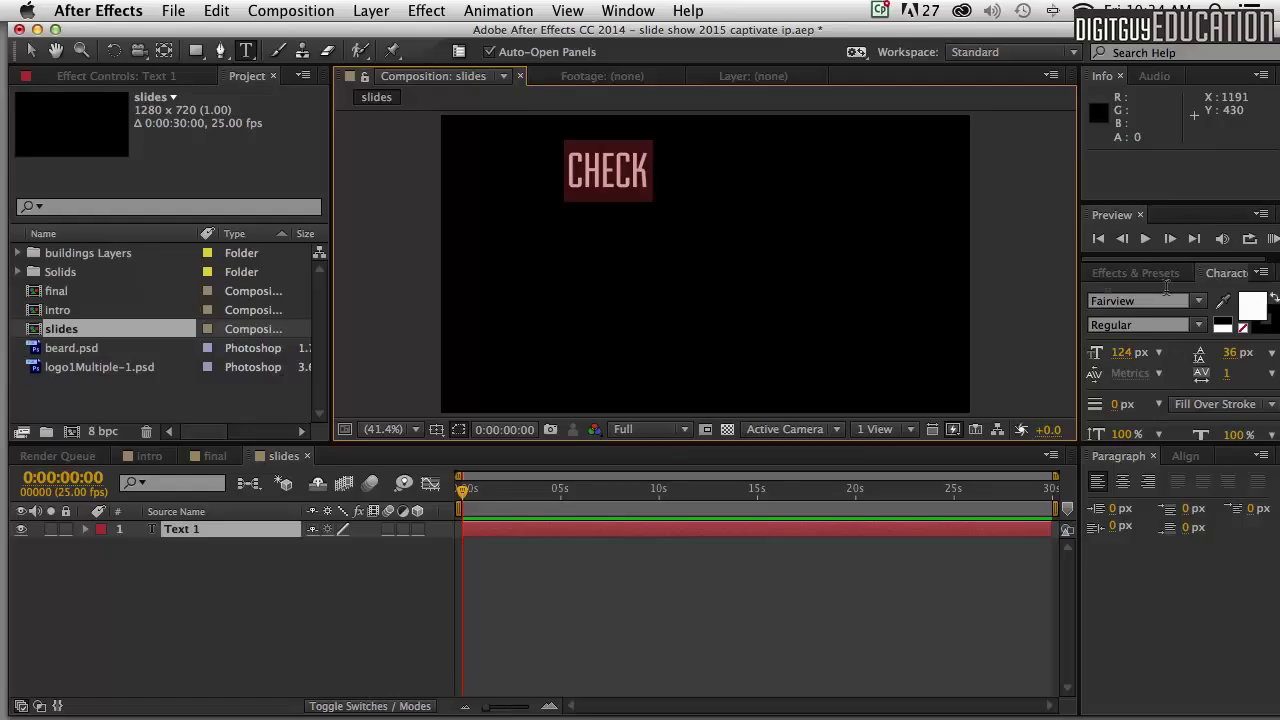
{"action": "left_click", "coordinate": [1125, 352]}
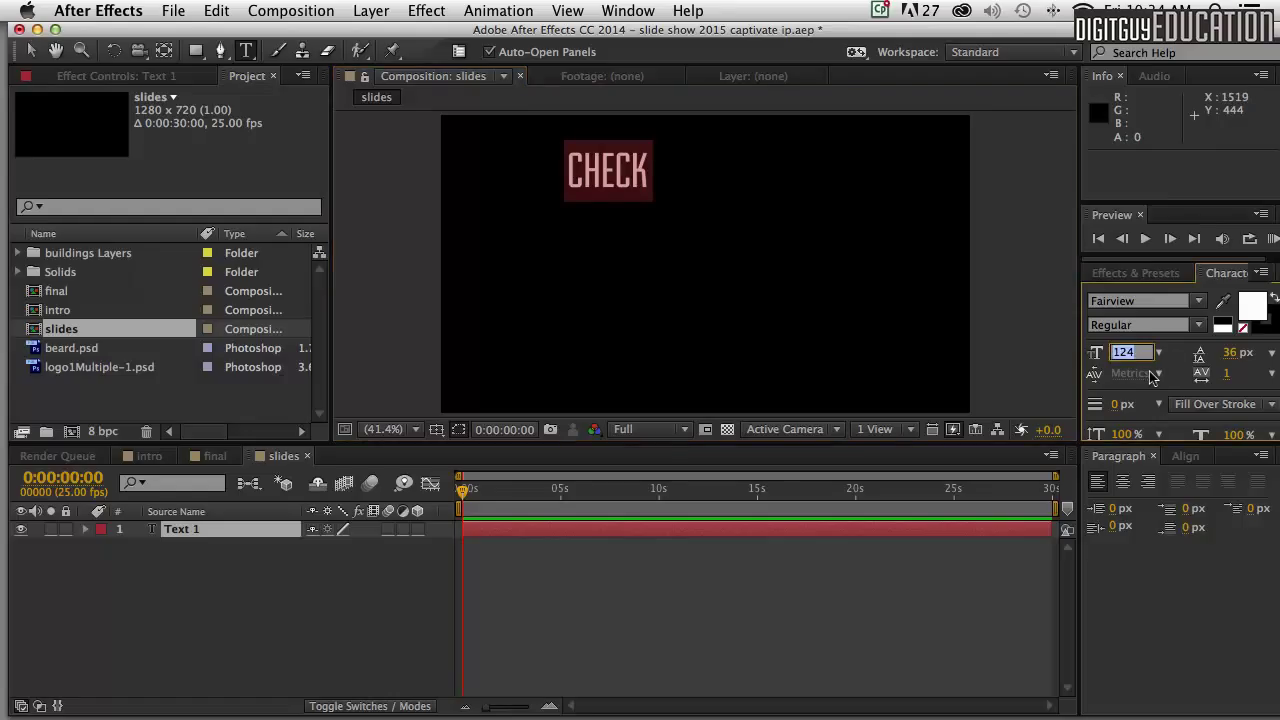
{"action": "type", "text": "624"}
{"action": "key", "text": "Return"}
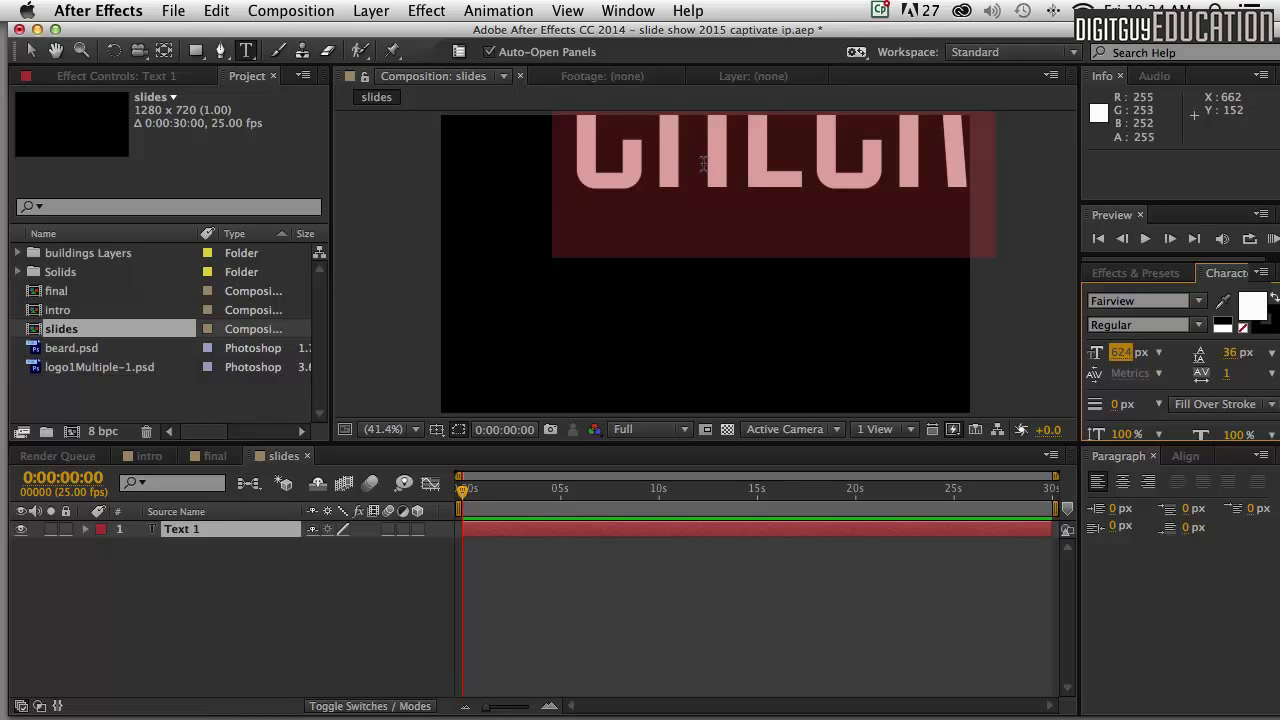
{"action": "left_click", "coordinate": [31, 50]}
{"action": "left_click_drag", "start_coordinate": [718, 150], "coordinate": [652, 284]}
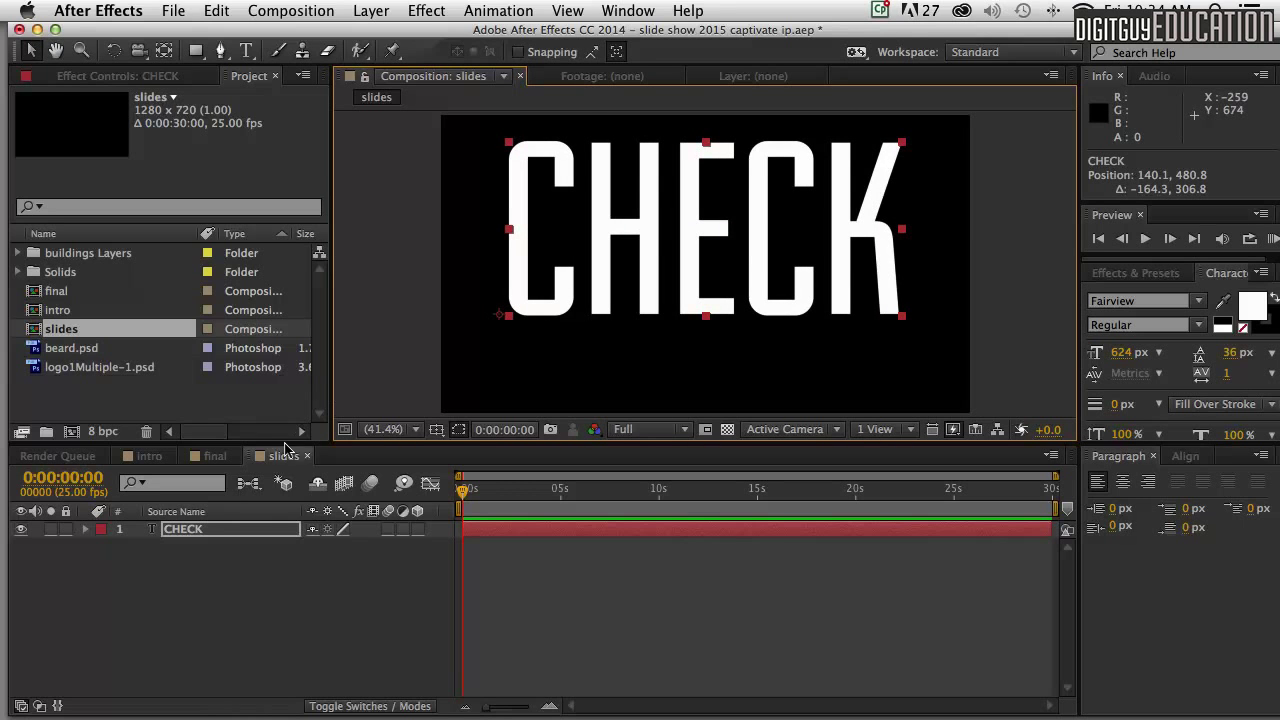
- Try scaling the CHECK layer from its original anchor point and undo the change
{"action": "left_click", "coordinate": [84, 530]}
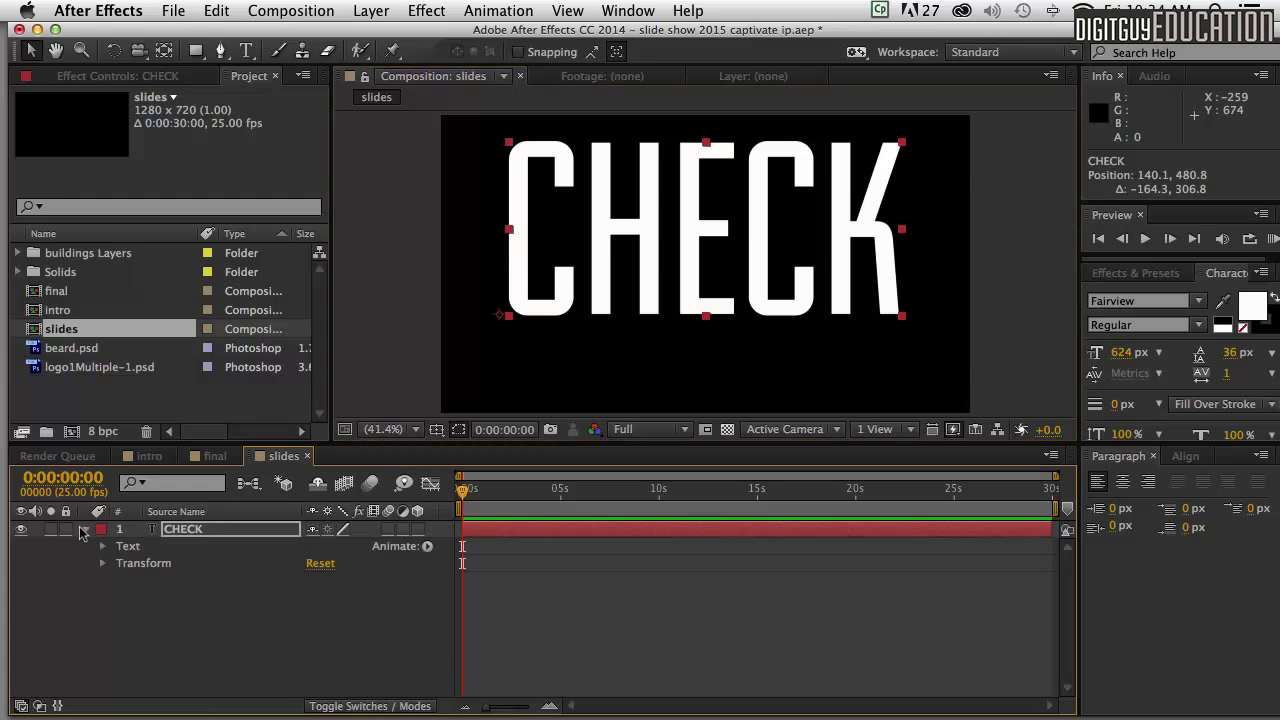
{"action": "left_click", "coordinate": [99, 563]}
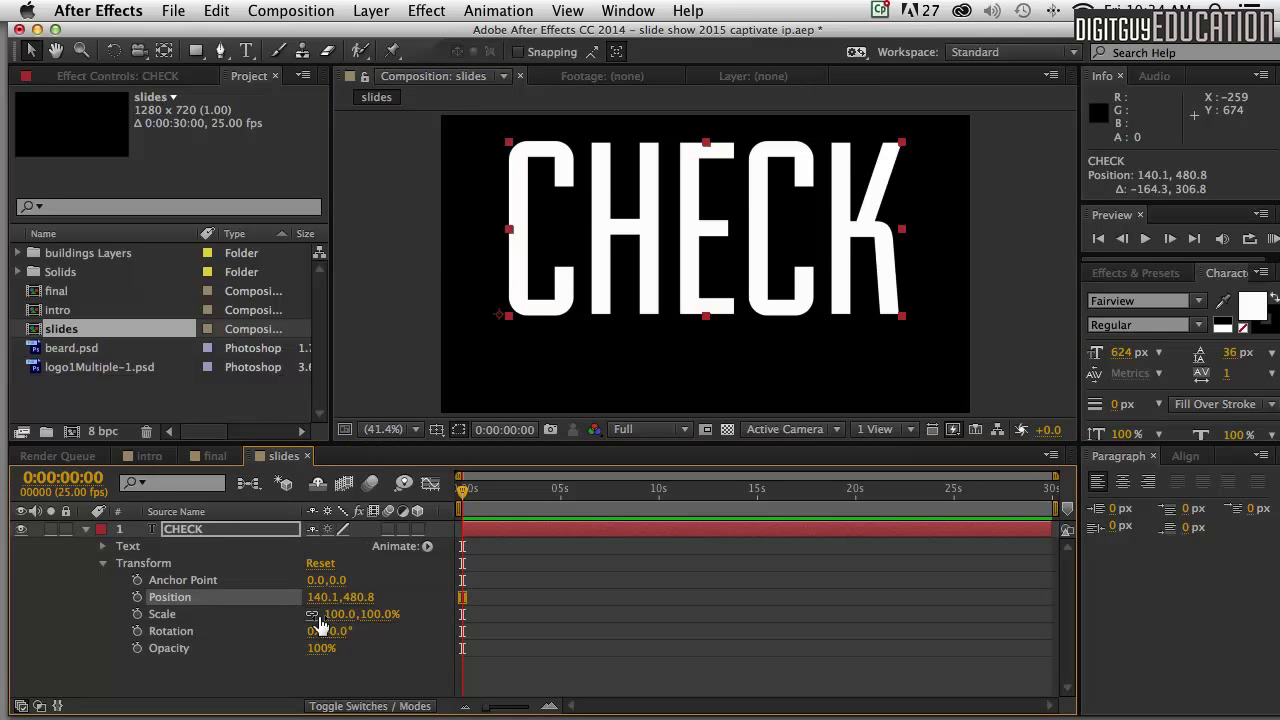
{"action": "mouse_move", "coordinate": [330, 613]}
{"action": "left_mouse_down"}
{"action": "mouse_move", "coordinate": [380, 610]}
{"action": "mouse_move", "coordinate": [300, 598]}
{"action": "mouse_move", "coordinate": [335, 596]}
{"action": "mouse_move", "coordinate": [311, 596]}
{"action": "left_mouse_up"}
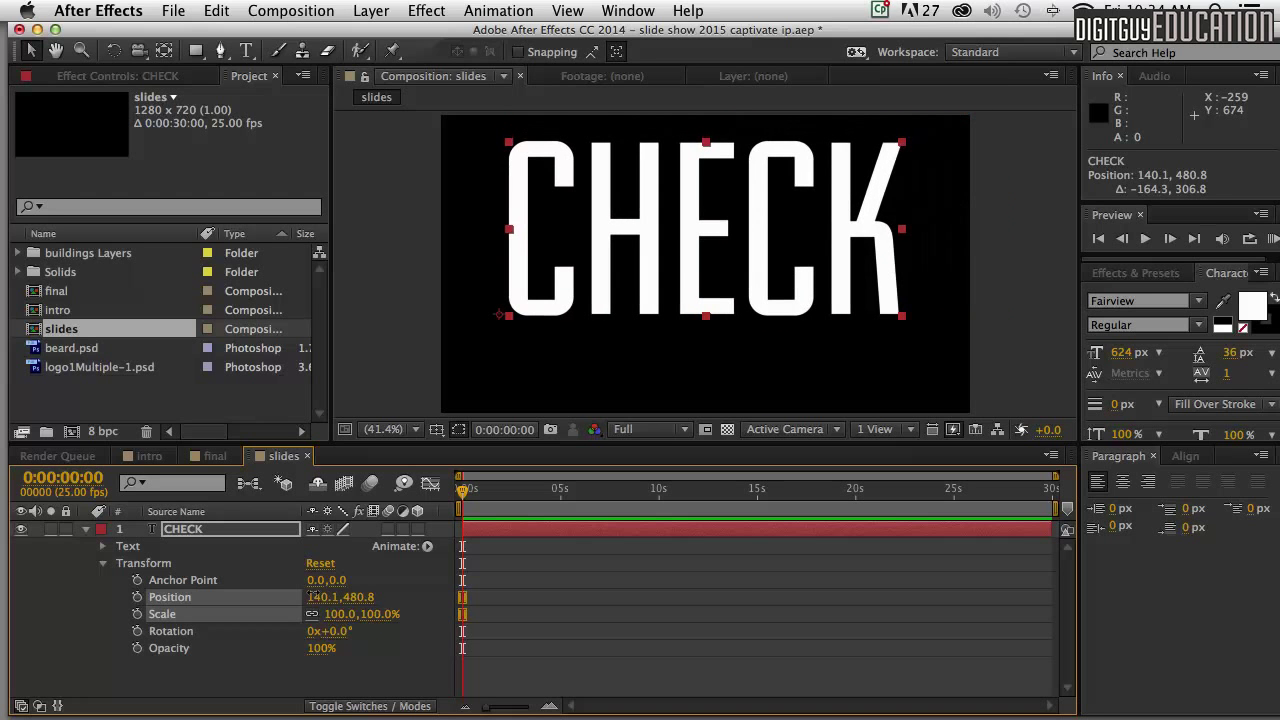
{"action": "key", "text": "super+z"}
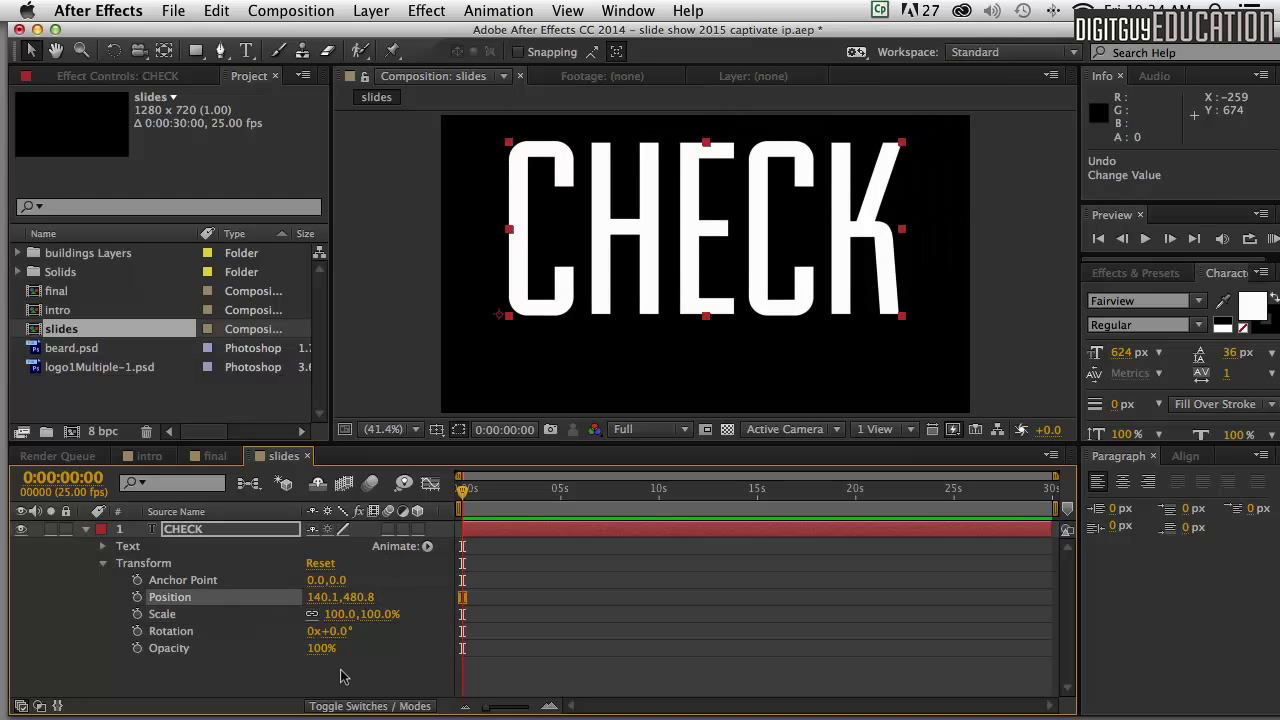
{"action": "left_click", "coordinate": [84, 530]}
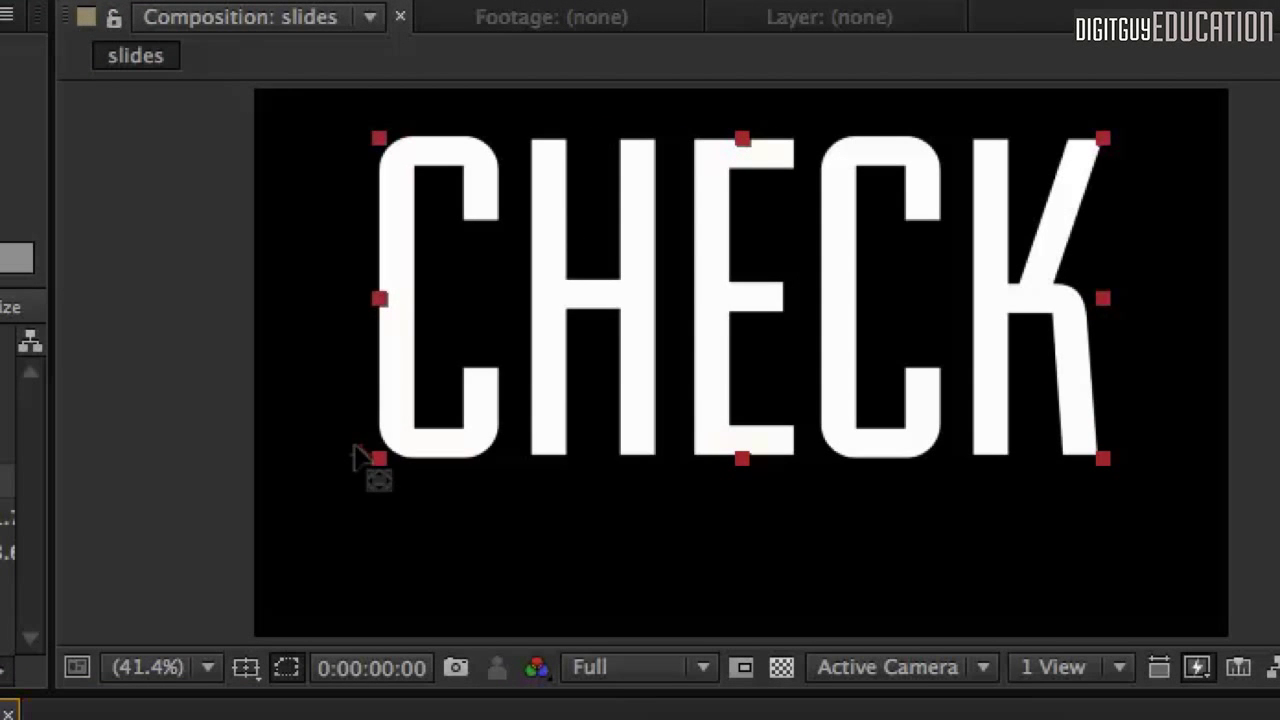
- Move the CHECK layer's anchor point to the centre of the text, keeping the text in place
{"action": "left_click", "coordinate": [360, 456]}
{"action": "left_click_drag", "start_coordinate": [358, 450], "coordinate": [739, 296]}
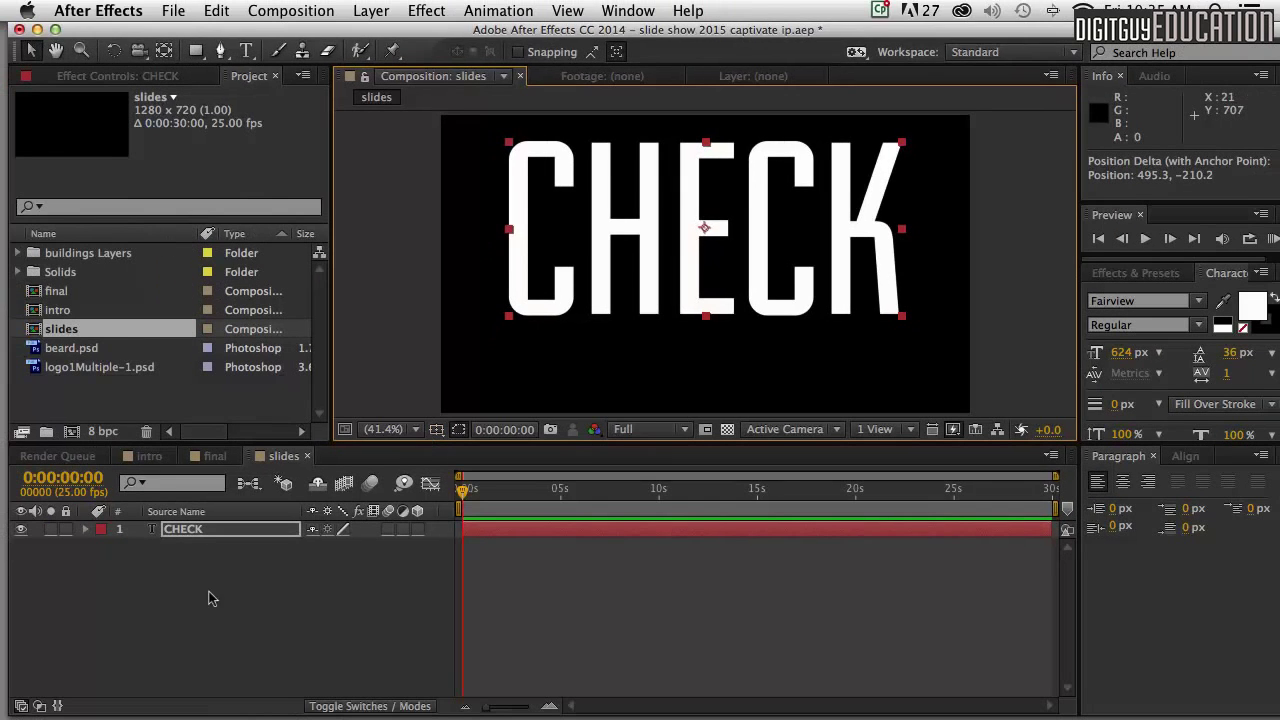
- Try scaling the CHECK layer to 94% around its centred anchor point and undo the change
{"action": "left_click", "coordinate": [85, 529]}
{"action": "left_click", "coordinate": [103, 563]}
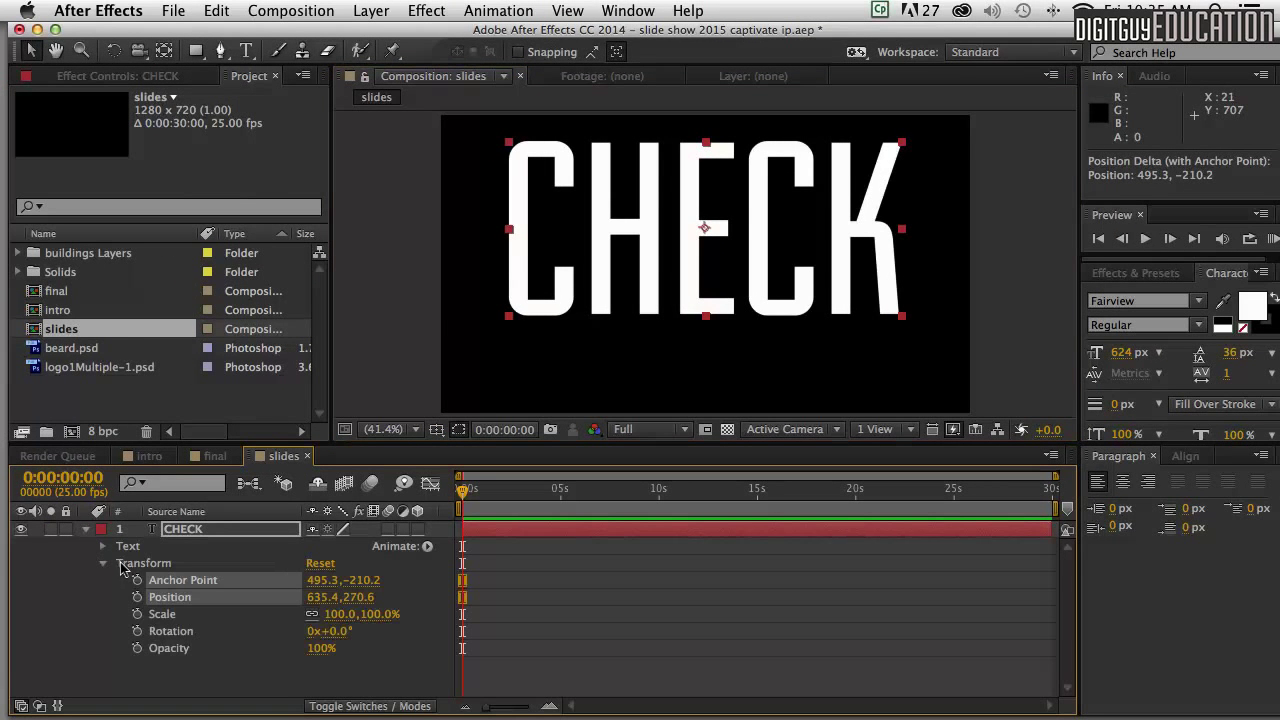
{"action": "mouse_move", "coordinate": [330, 614]}
{"action": "left_mouse_down"}
{"action": "mouse_move", "coordinate": [400, 613]}
{"action": "mouse_move", "coordinate": [322, 613]}
{"action": "left_mouse_up"}
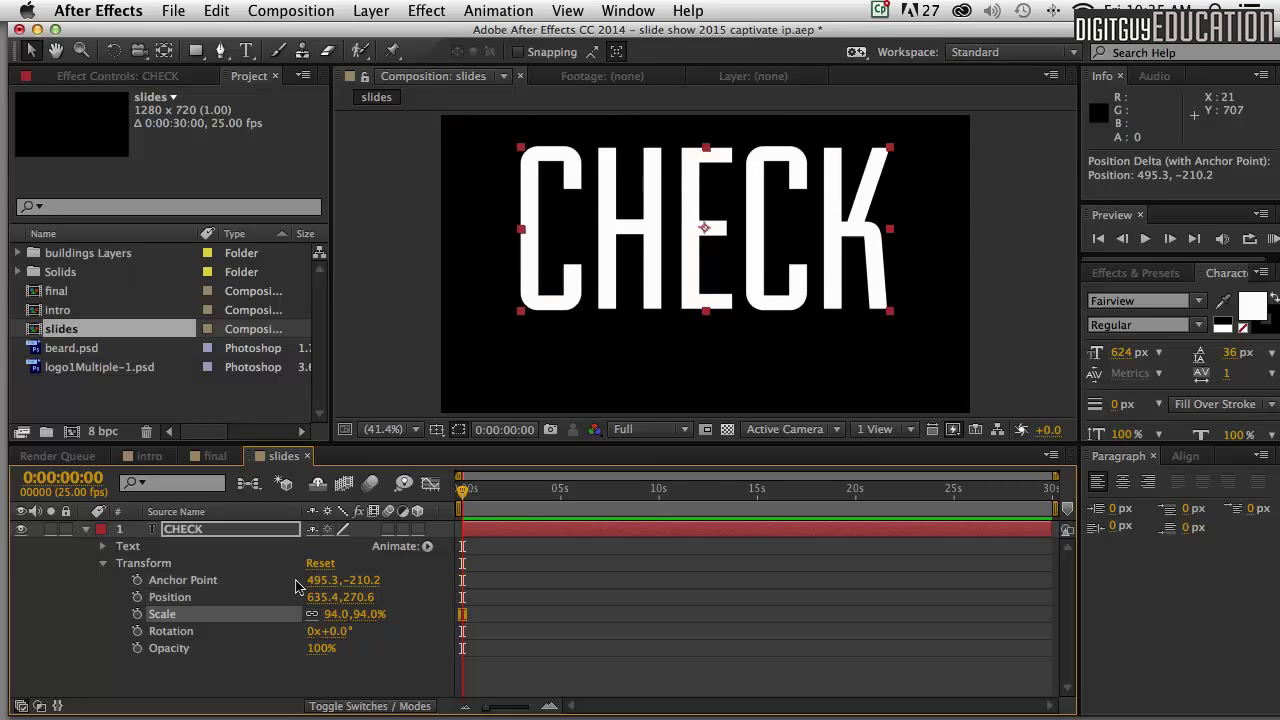
{"action": "key", "text": "super+z"}
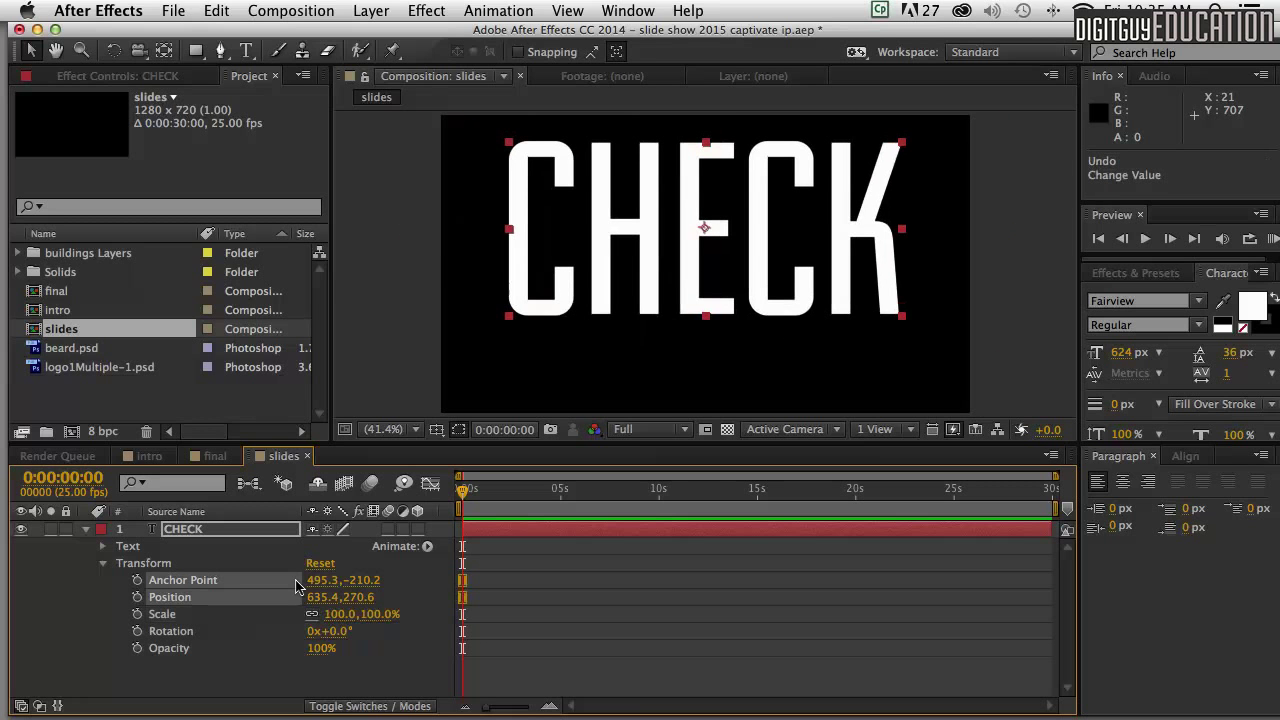
{"action": "left_click", "coordinate": [84, 529]}
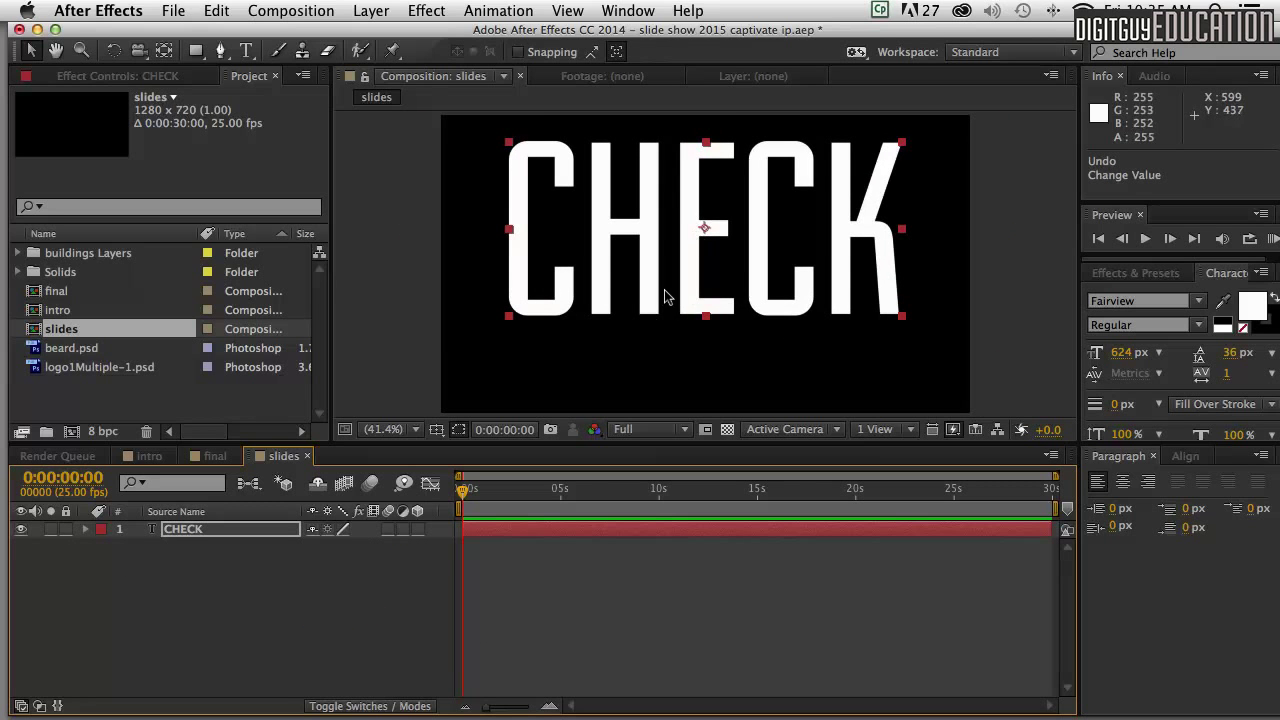
- Lock the CHECK layer and set the font size for new text to 124 px
{"action": "left_click", "coordinate": [64, 528]}
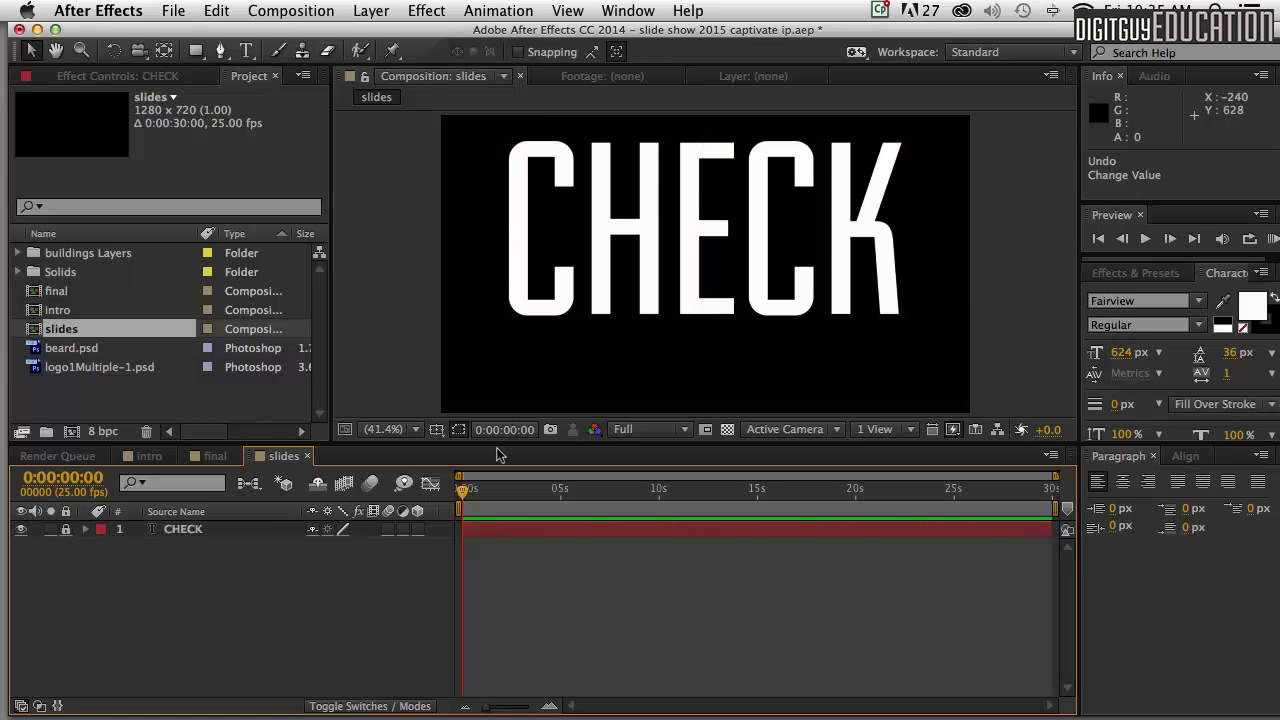
{"action": "left_click", "coordinate": [1122, 352]}
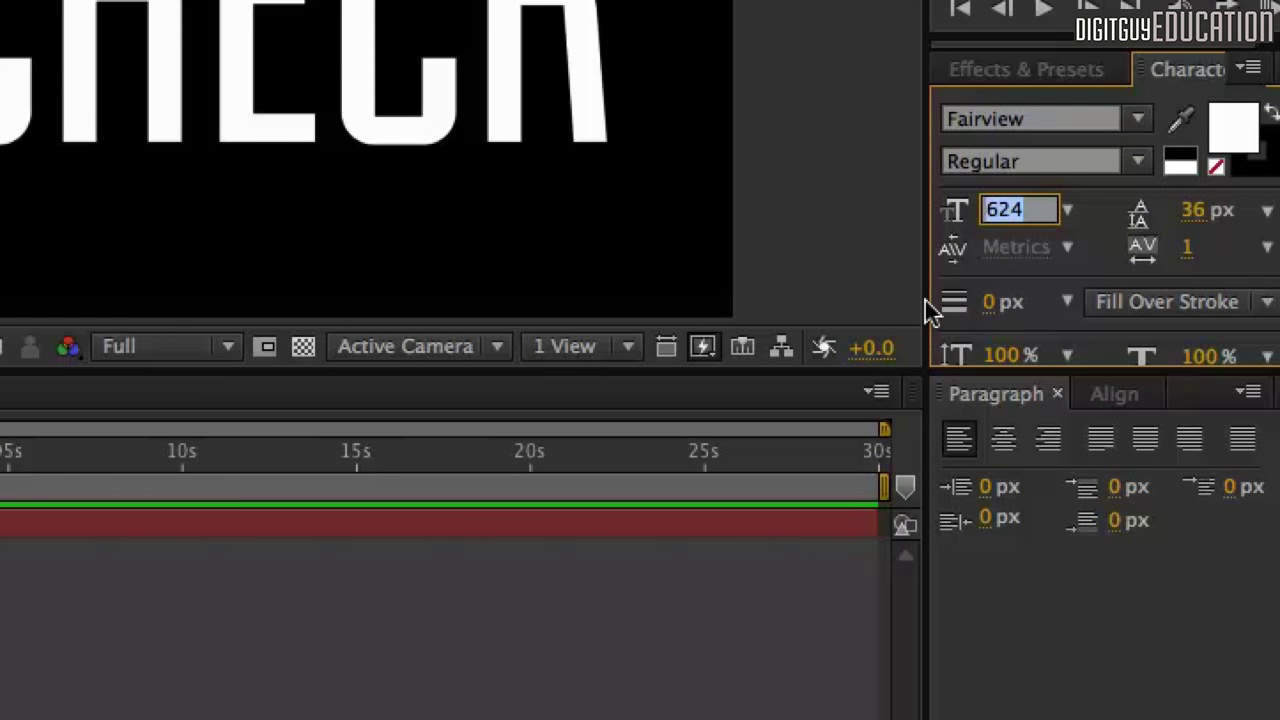
{"action": "type", "text": "124"}
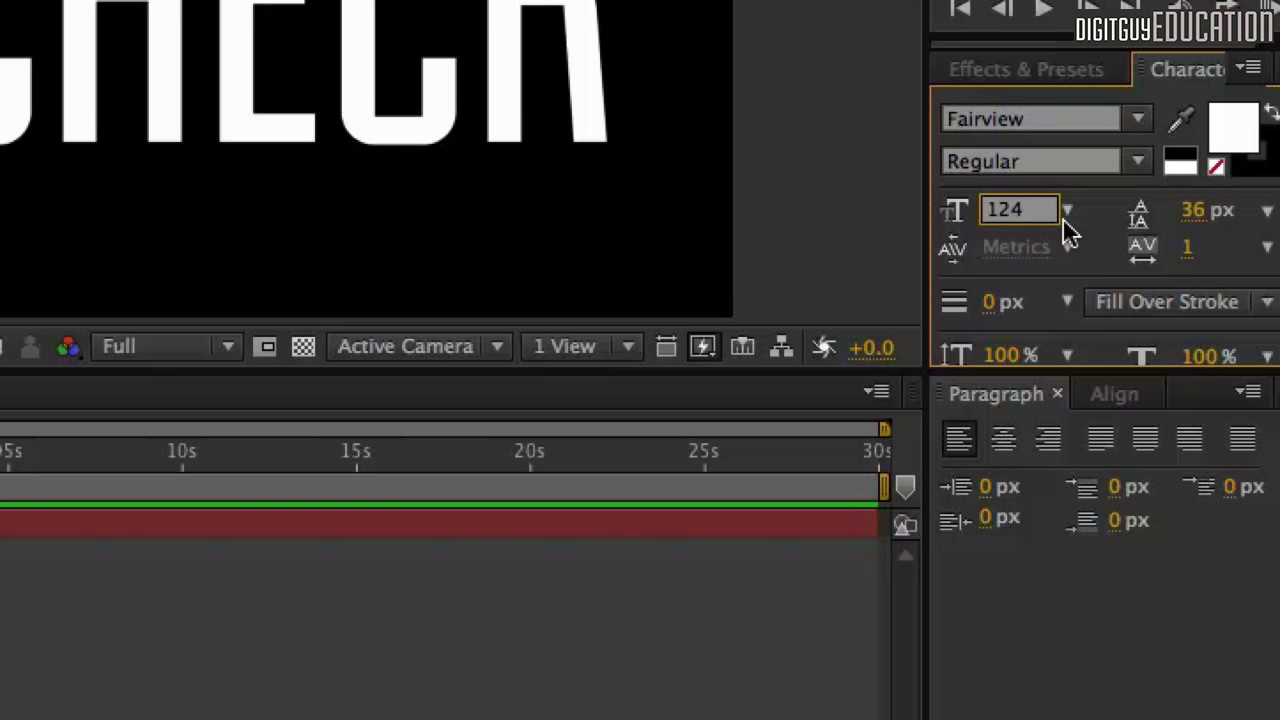
{"action": "left_click", "coordinate": [231, 200]}
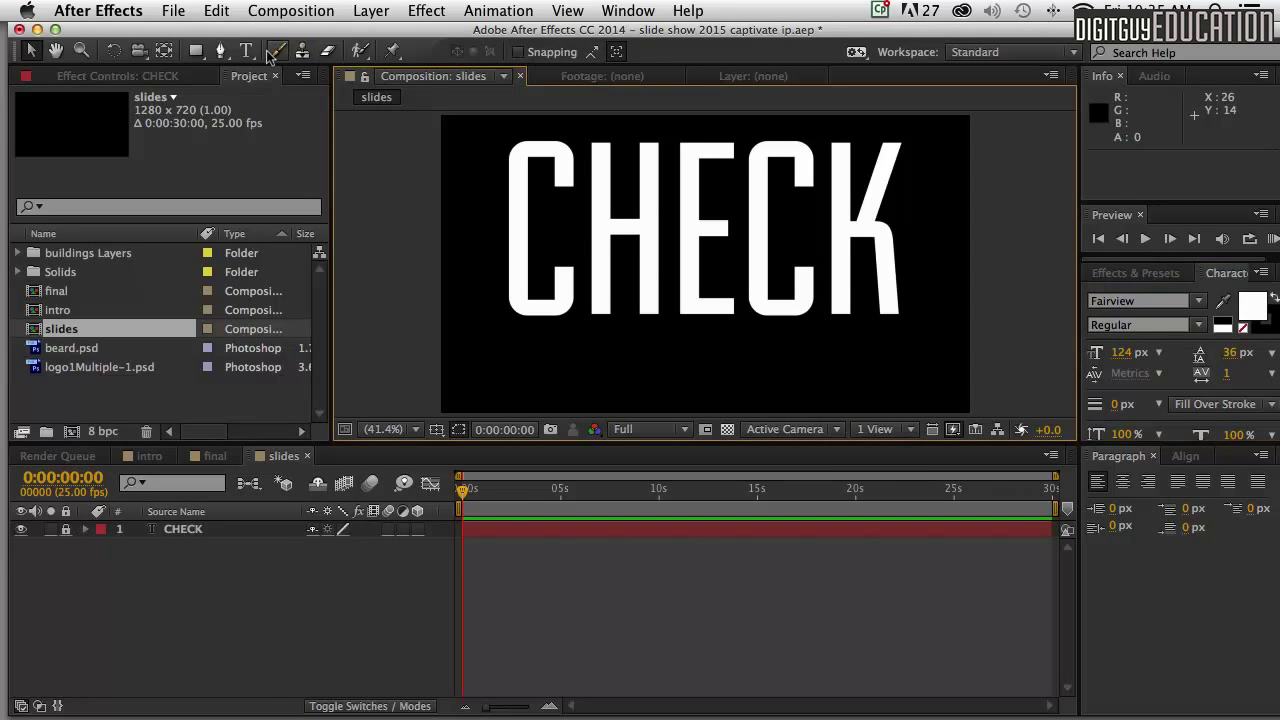
- Add a text layer reading THIS OUT and centre it below CHECK, at about 515, 606
{"action": "left_click", "coordinate": [246, 51]}
{"action": "left_click", "coordinate": [629, 340]}
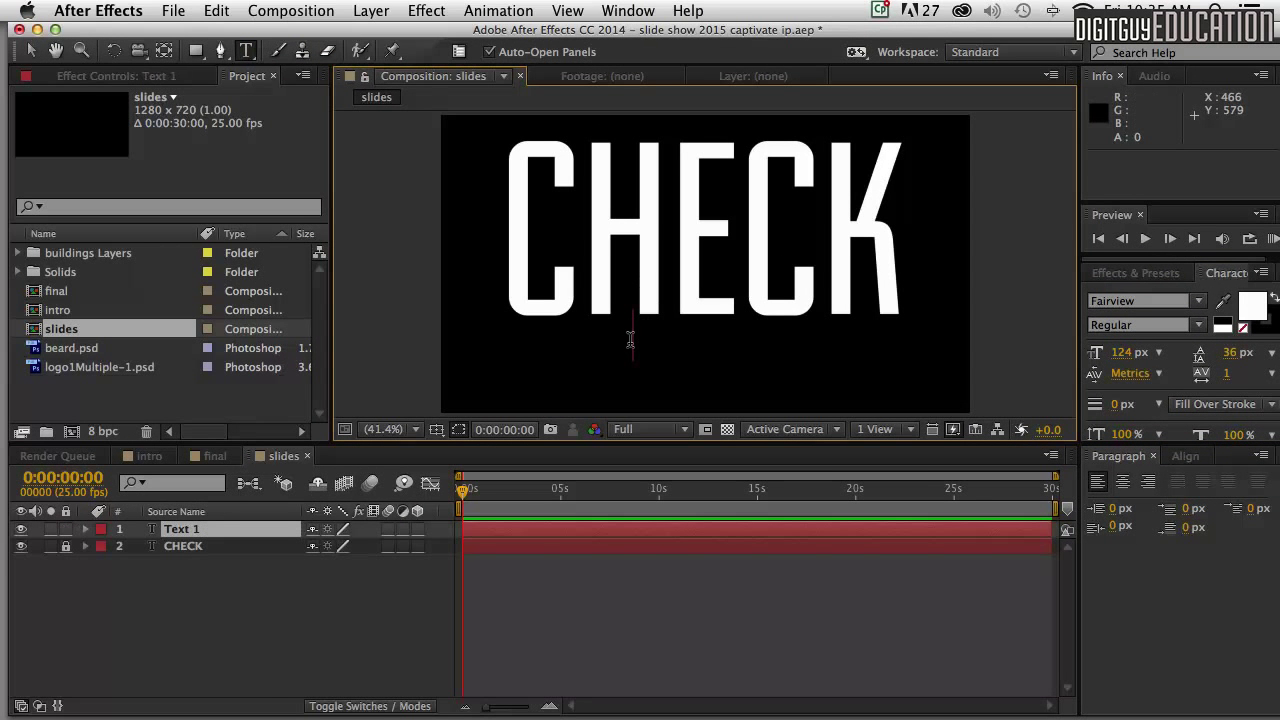
{"action": "type", "text": "THI"}
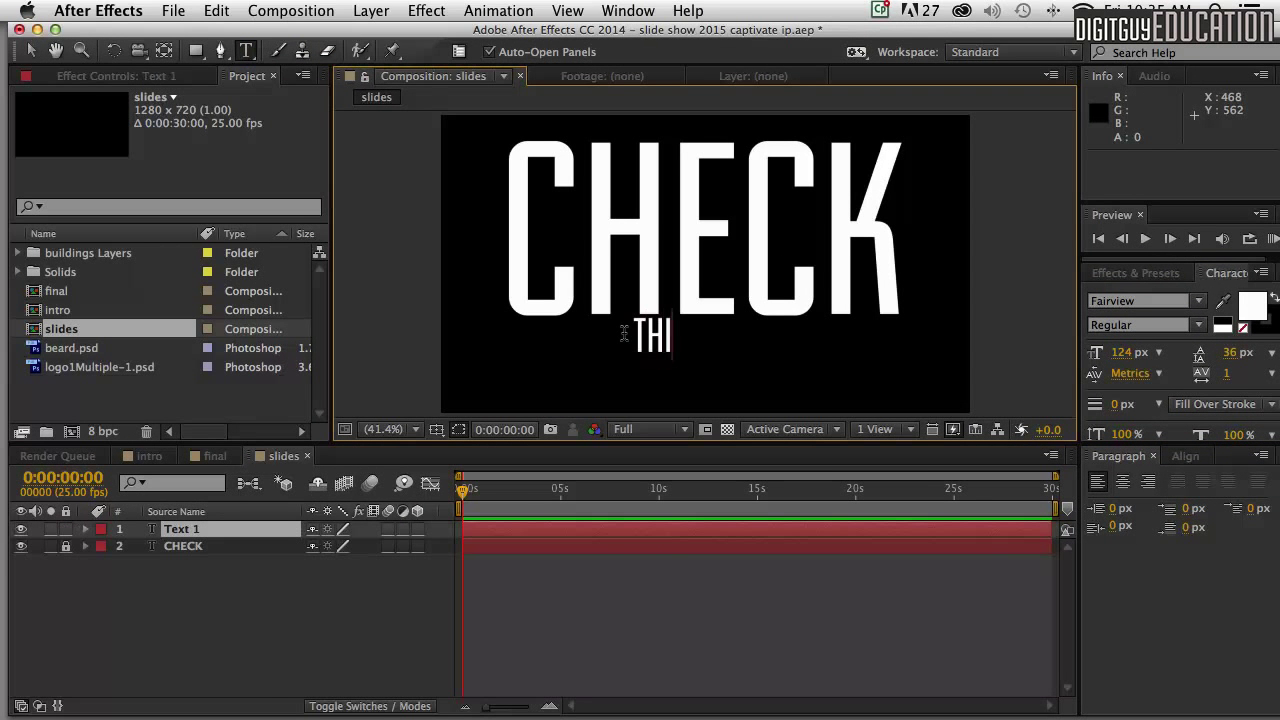
{"action": "type", "text": "S OUT"}
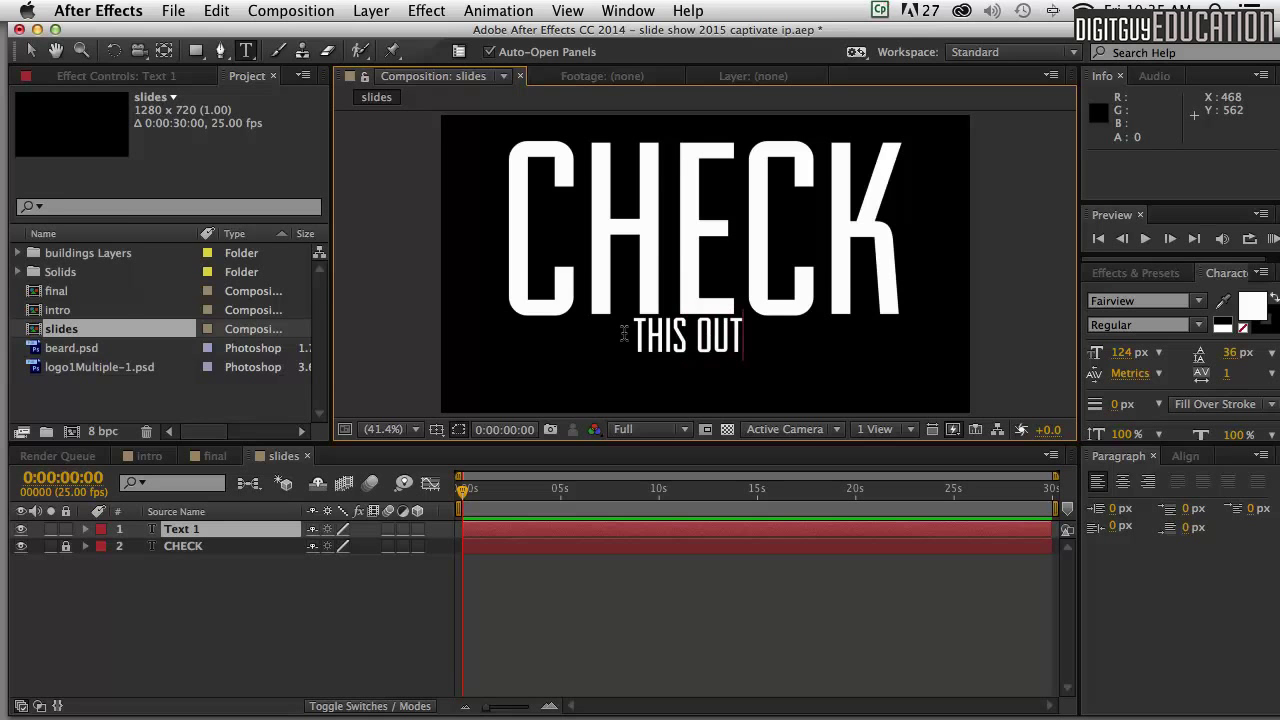
{"action": "left_click", "coordinate": [31, 50]}
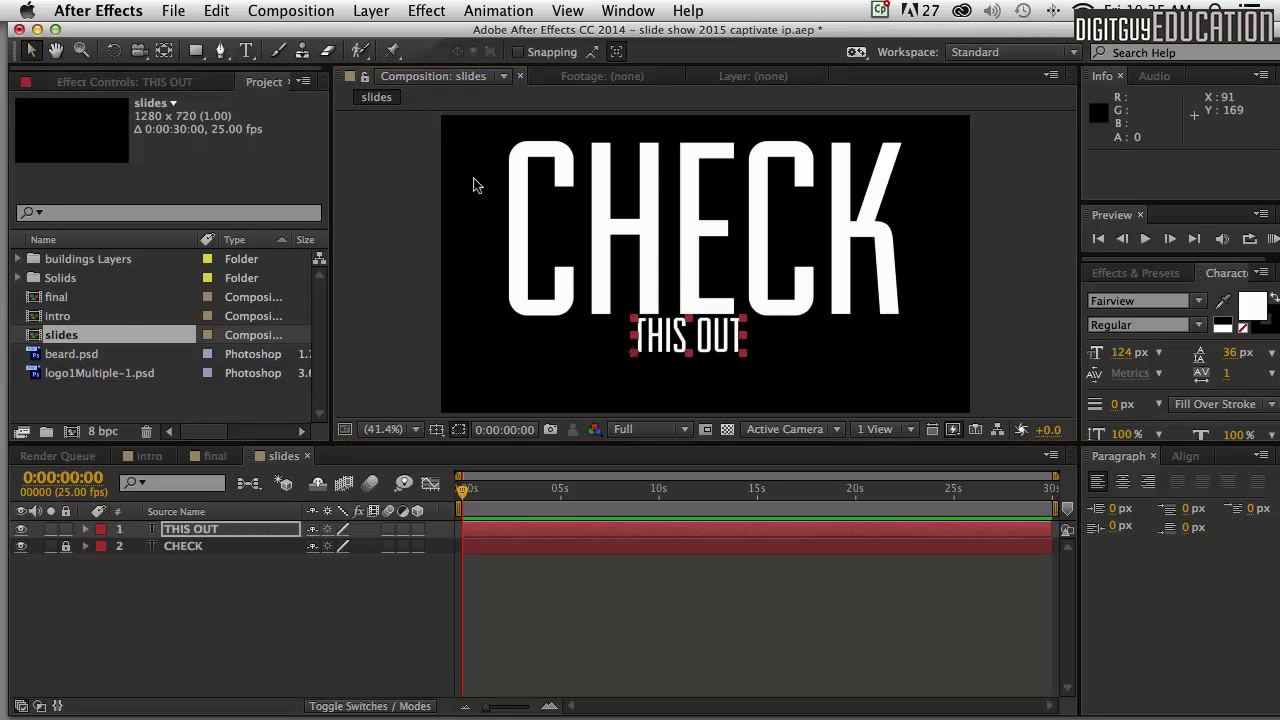
{"action": "left_click_drag", "start_coordinate": [716, 342], "coordinate": [737, 353]}
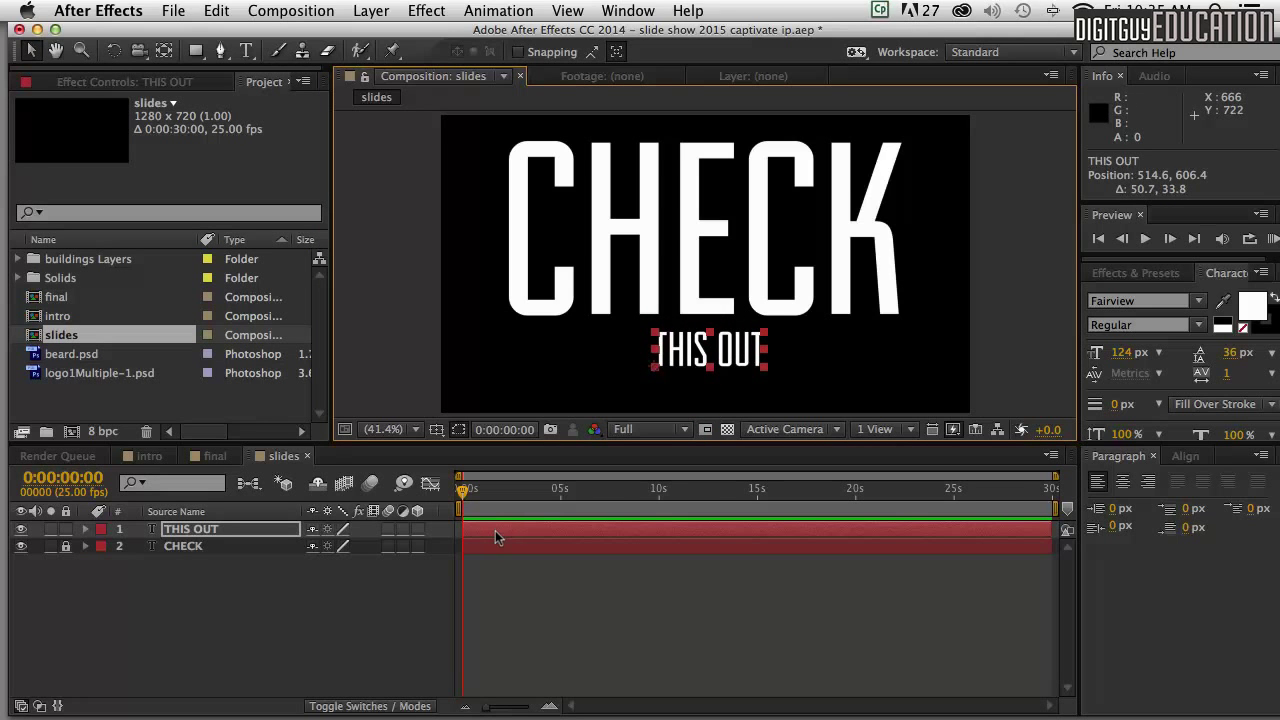
- Set the current time to 0:00:00:24 and reveal the Scale property of the THIS OUT and CHECK layers
{"action": "left_click_drag", "start_coordinate": [1047, 474], "coordinate": [680, 474]}
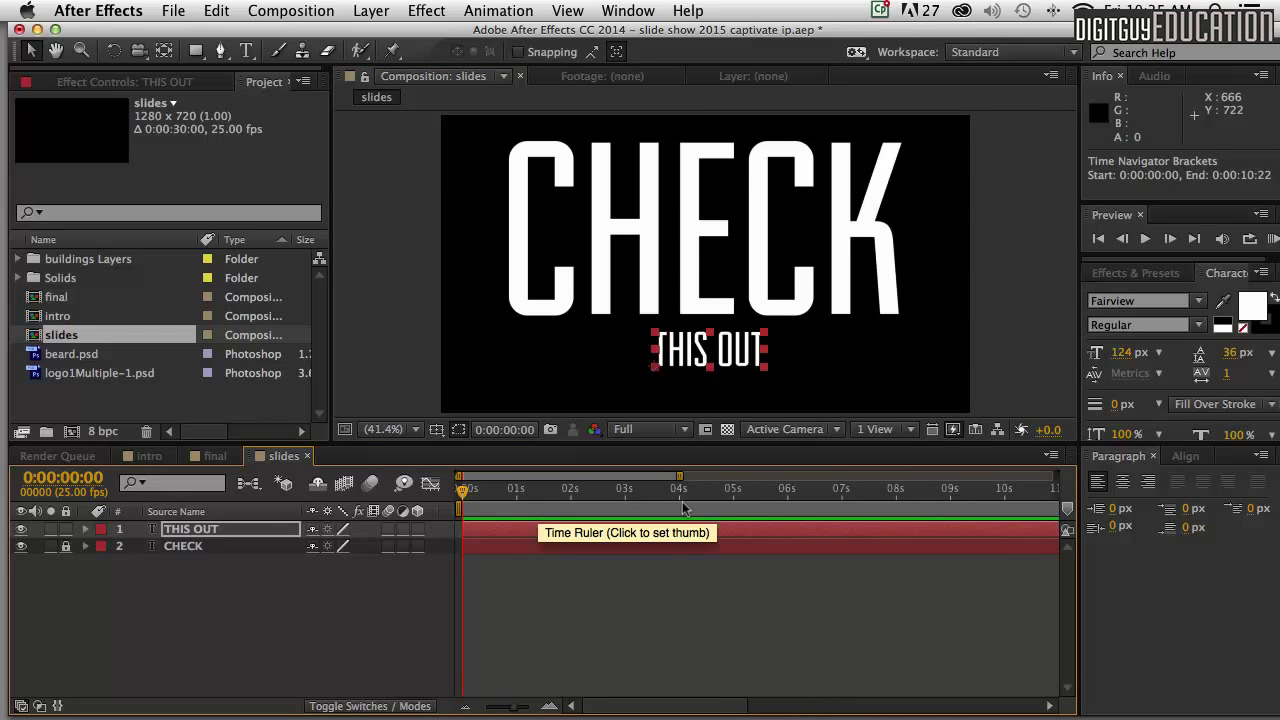
{"action": "left_click_drag", "start_coordinate": [466, 490], "coordinate": [510, 494]}
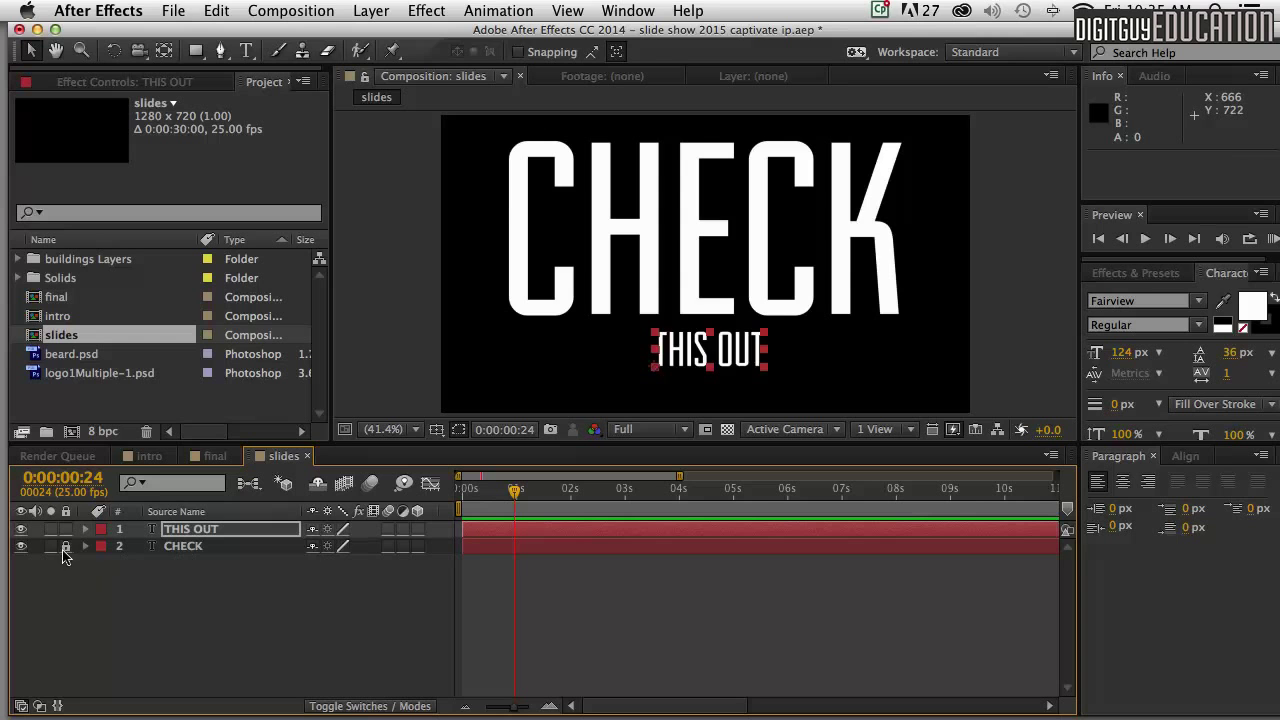
{"action": "left_click", "coordinate": [186, 547], "text": "shift"}
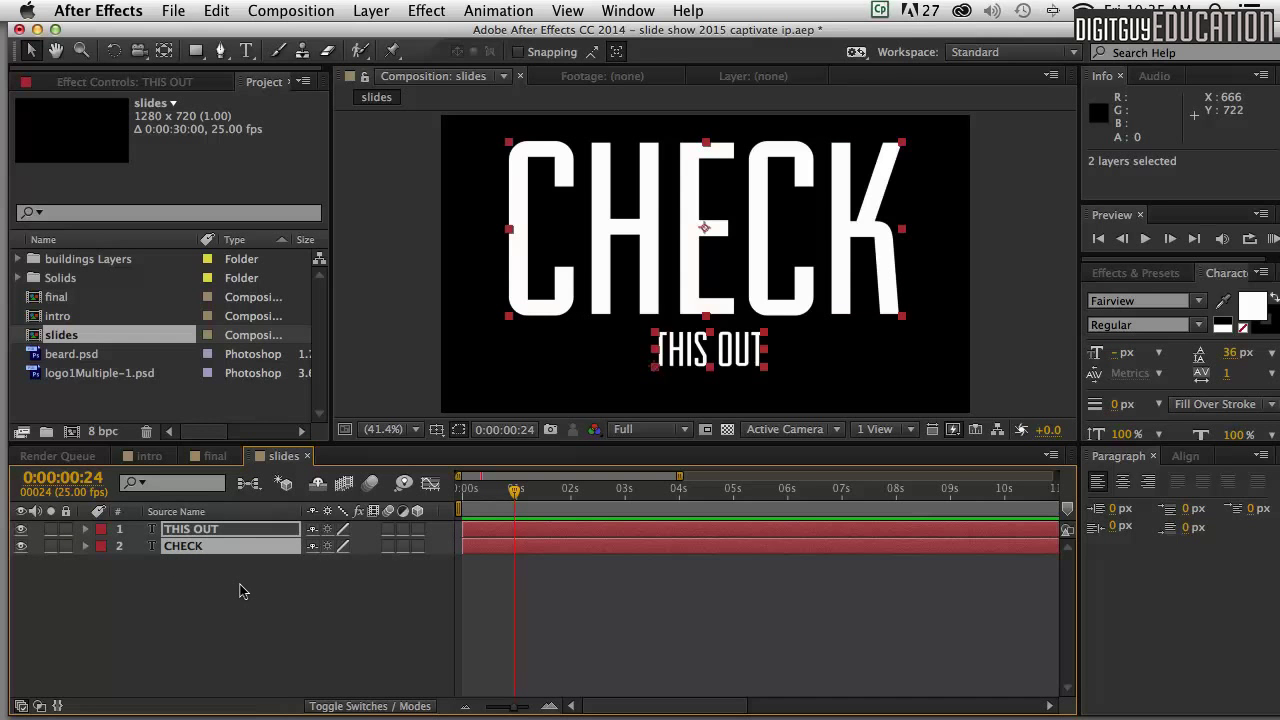
{"action": "key", "text": "s"}
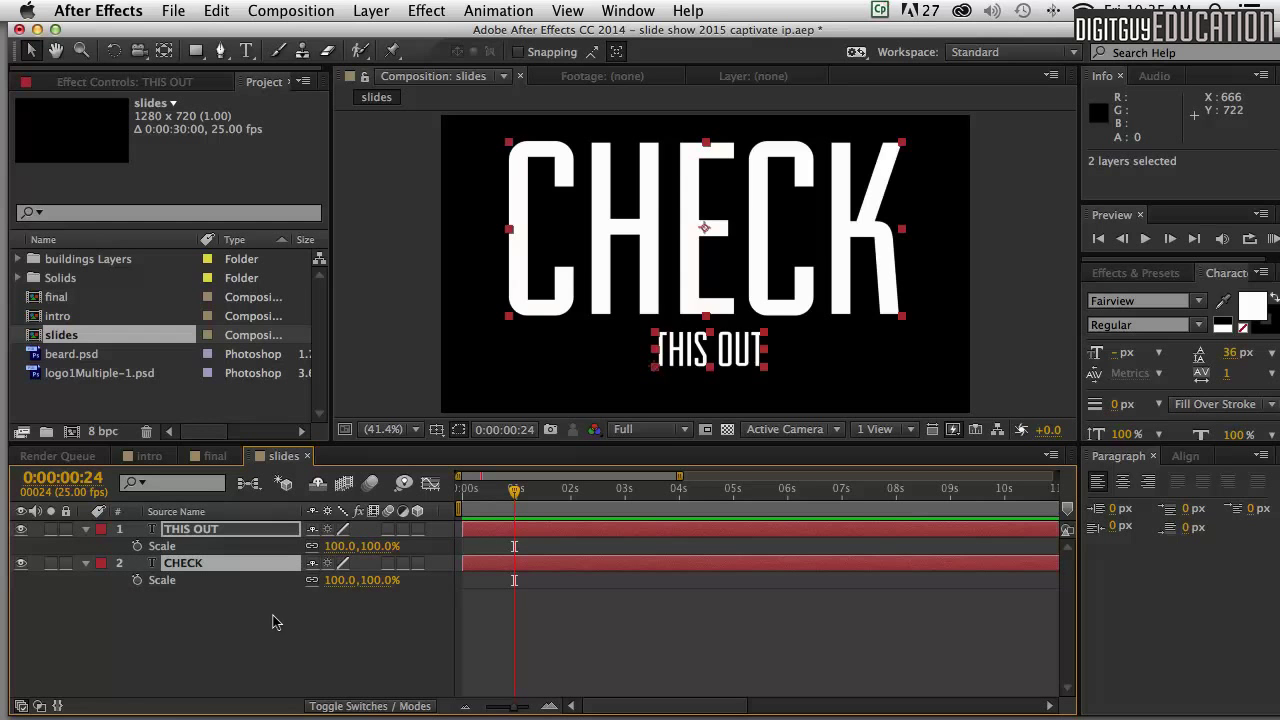
{"action": "left_click", "coordinate": [137, 546]}
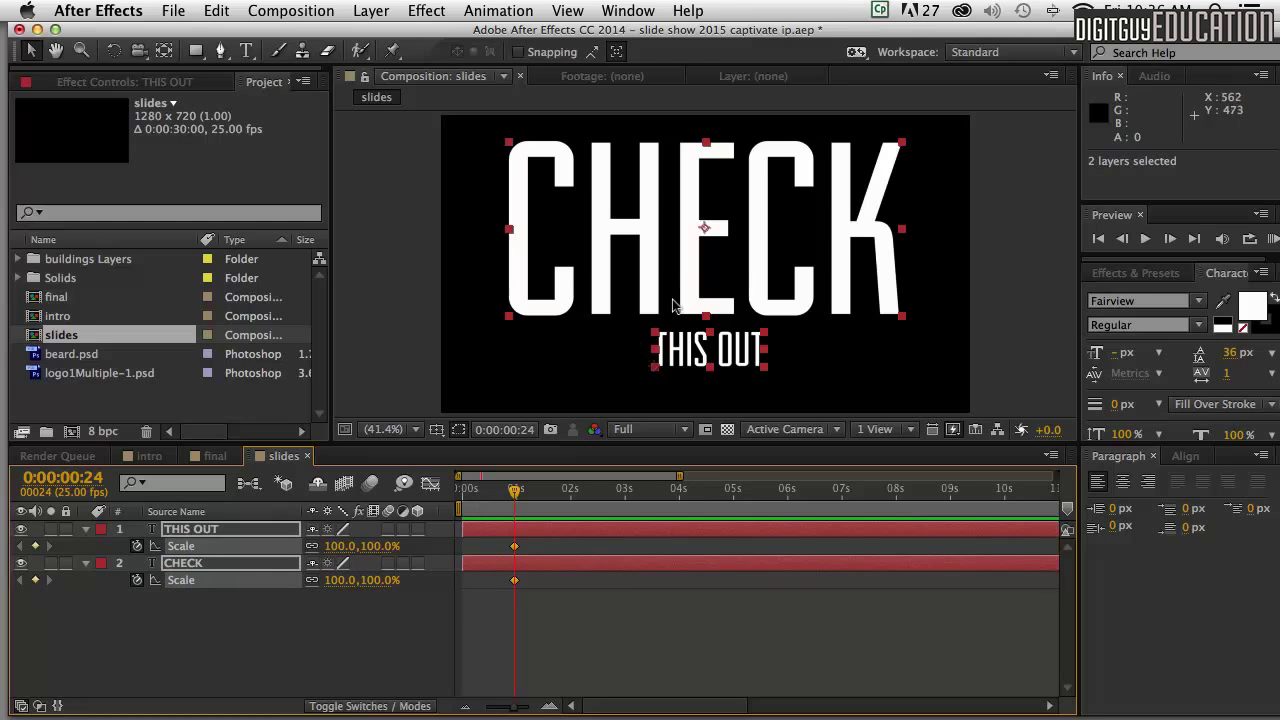
{"action": "left_click_drag", "start_coordinate": [512, 488], "coordinate": [446, 490]}
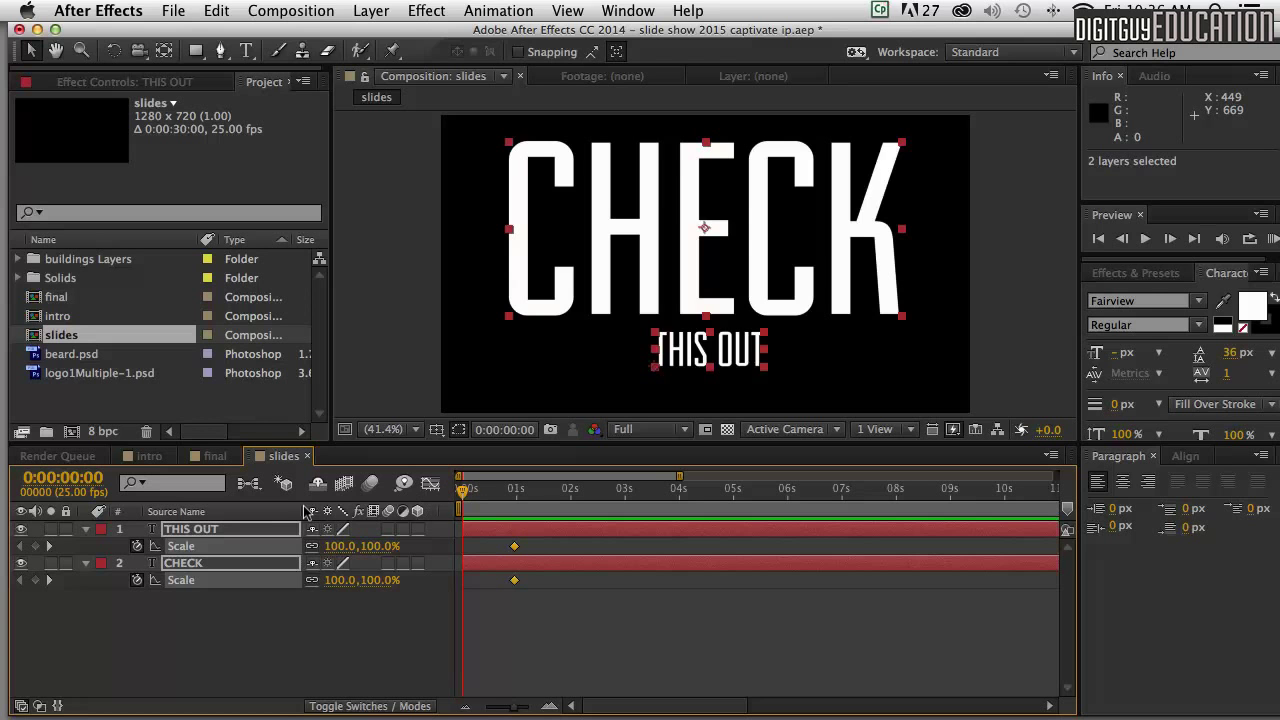
{"action": "left_click", "coordinate": [340, 546]}
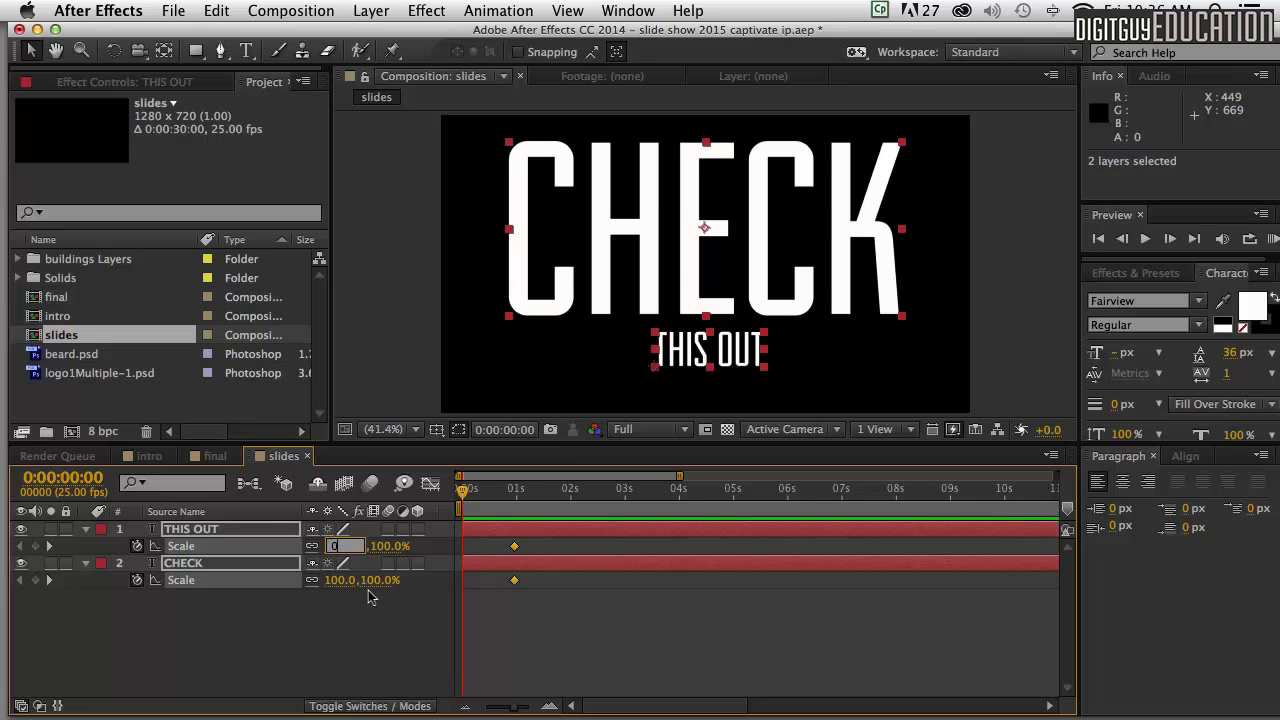
{"action": "key", "text": "super+z"}
{"action": "left_click", "coordinate": [376, 605]}
{"action": "key", "text": "super+z"}
{"action": "key", "text": "super+z"}
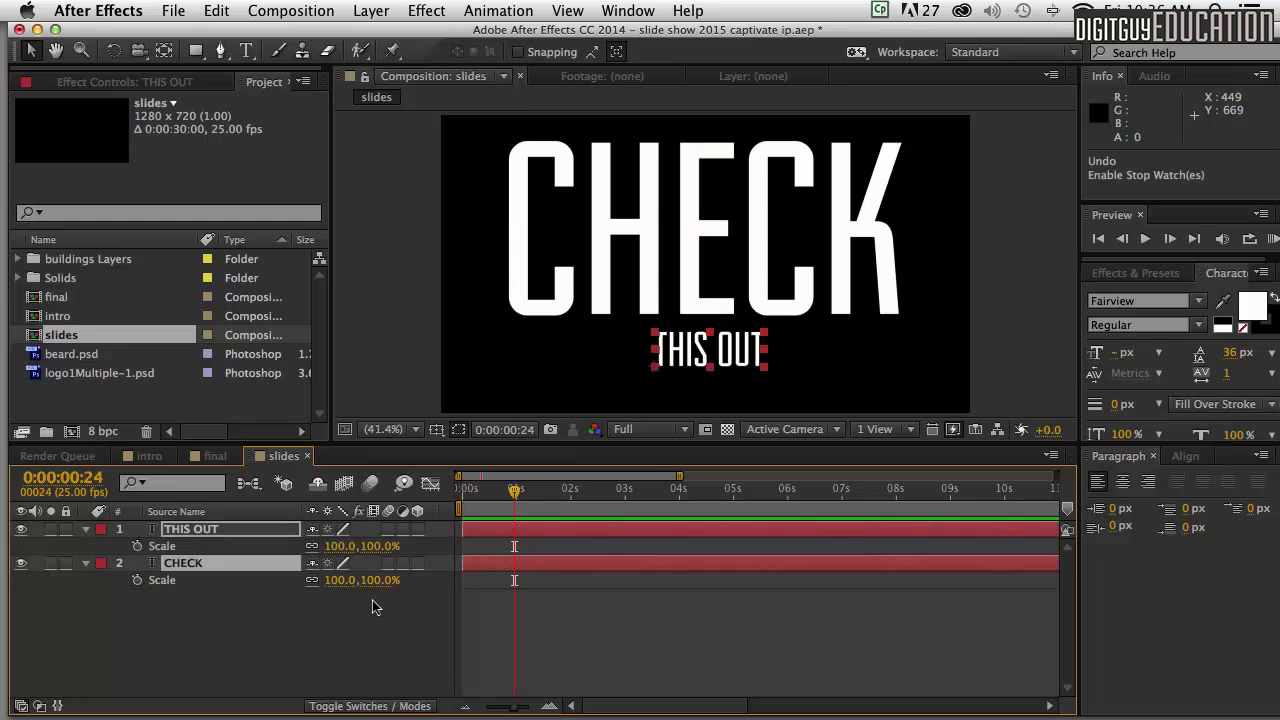
- Move the THIS OUT layer's anchor point to the centre of its text, keeping the text in place
{"action": "left_click", "coordinate": [706, 349]}
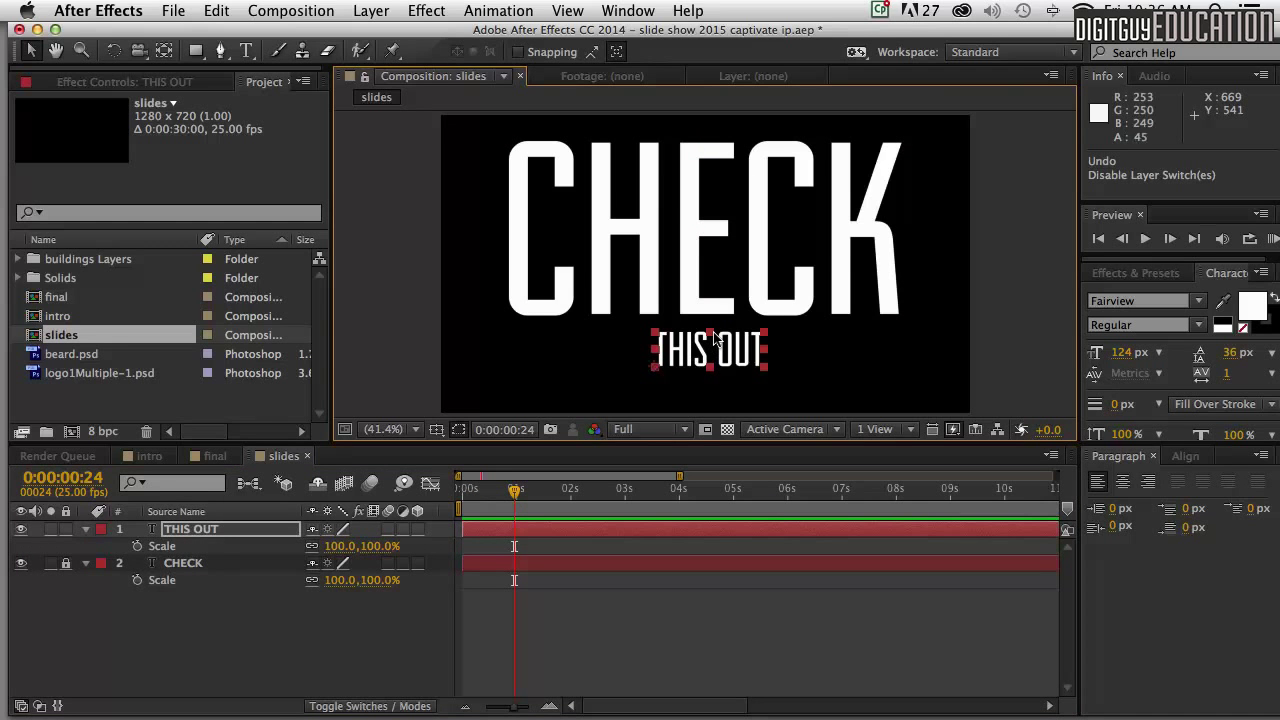
{"action": "scroll", "coordinate": [714, 339], "scroll_direction": "up", "scroll_amount": 3}
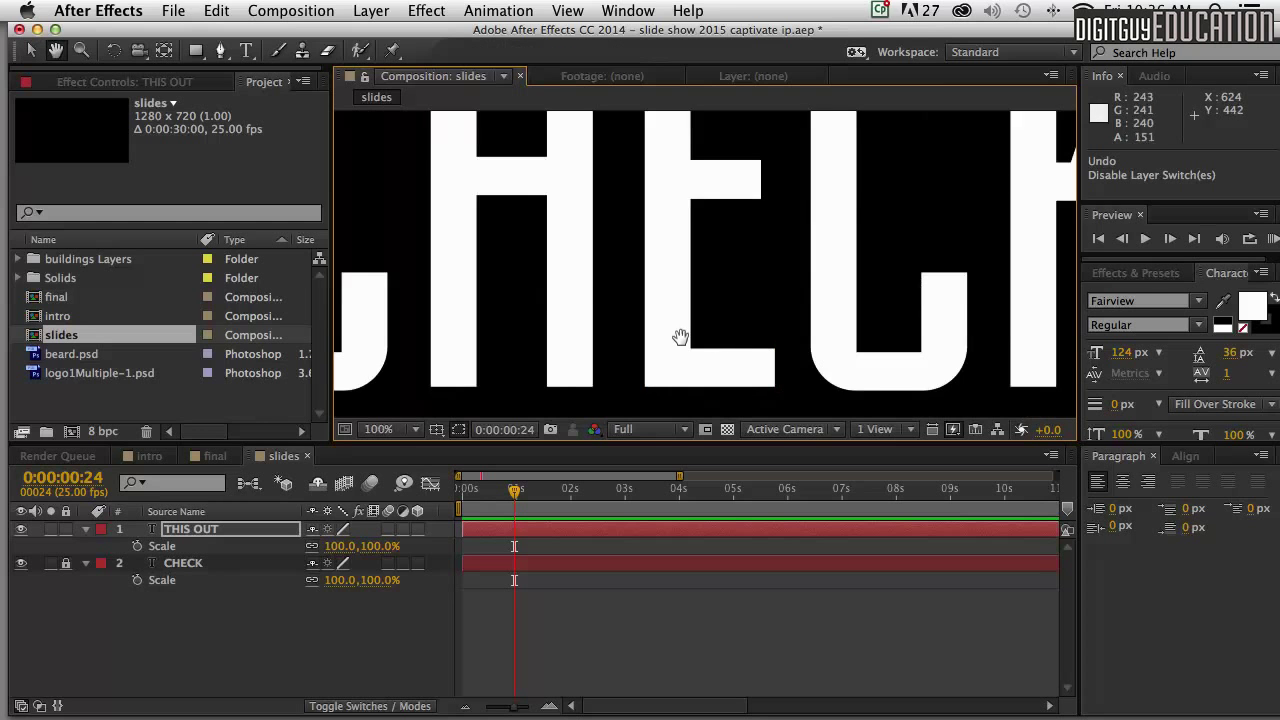
{"action": "scroll", "coordinate": [680, 337], "scroll_direction": "down", "scroll_amount": 5}
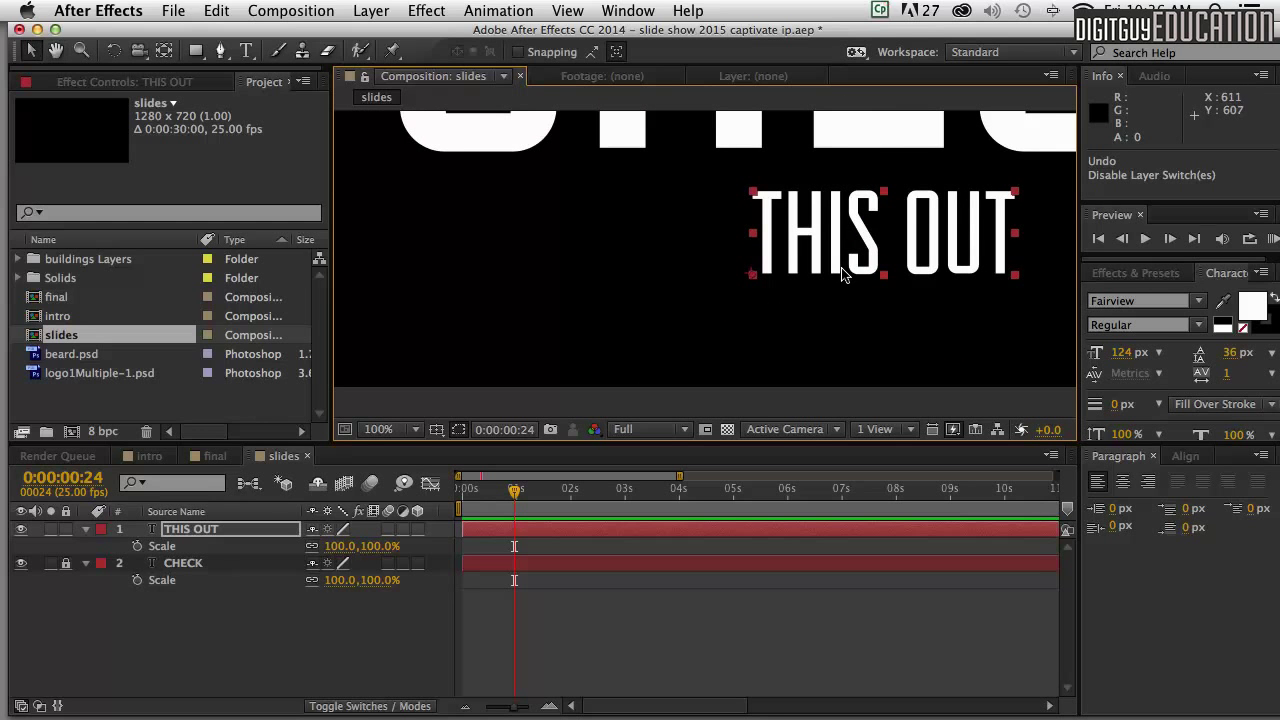
{"action": "key", "text": "y"}
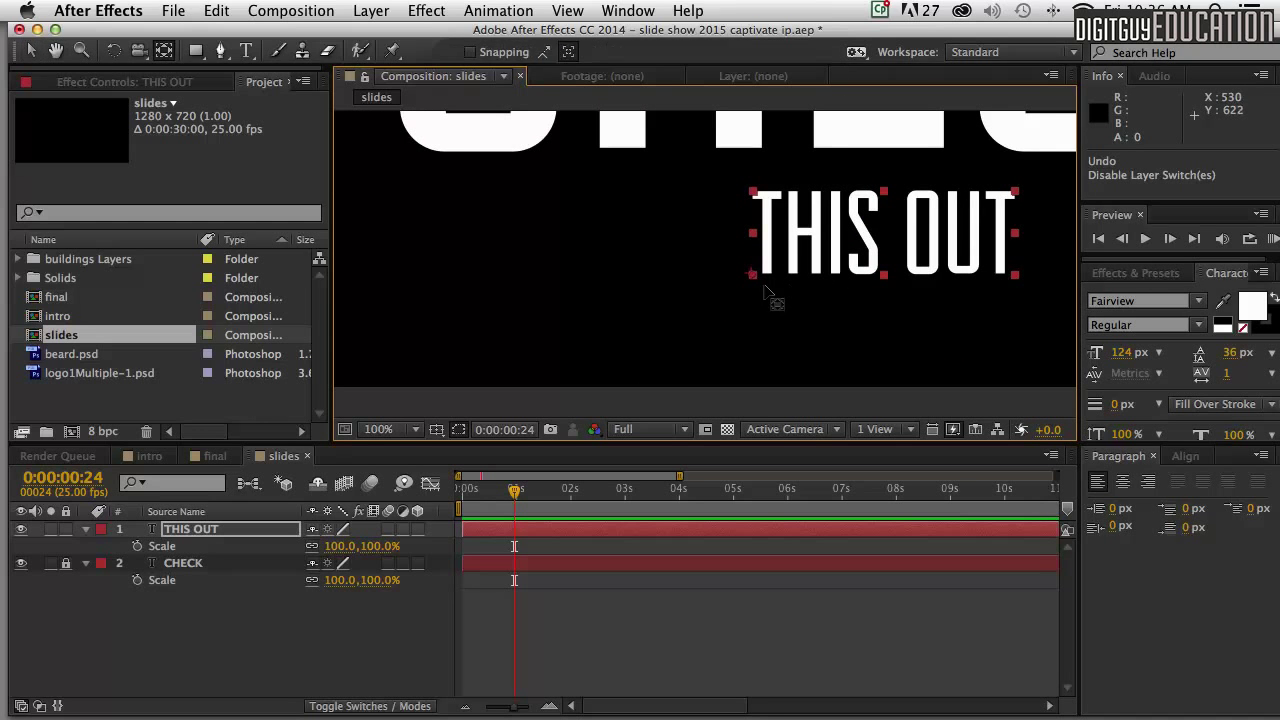
{"action": "left_click_drag", "start_coordinate": [777, 272], "coordinate": [880, 234]}
{"action": "key", "text": "v"}
{"action": "scroll", "coordinate": [880, 234], "scroll_direction": "down", "scroll_amount": 4}
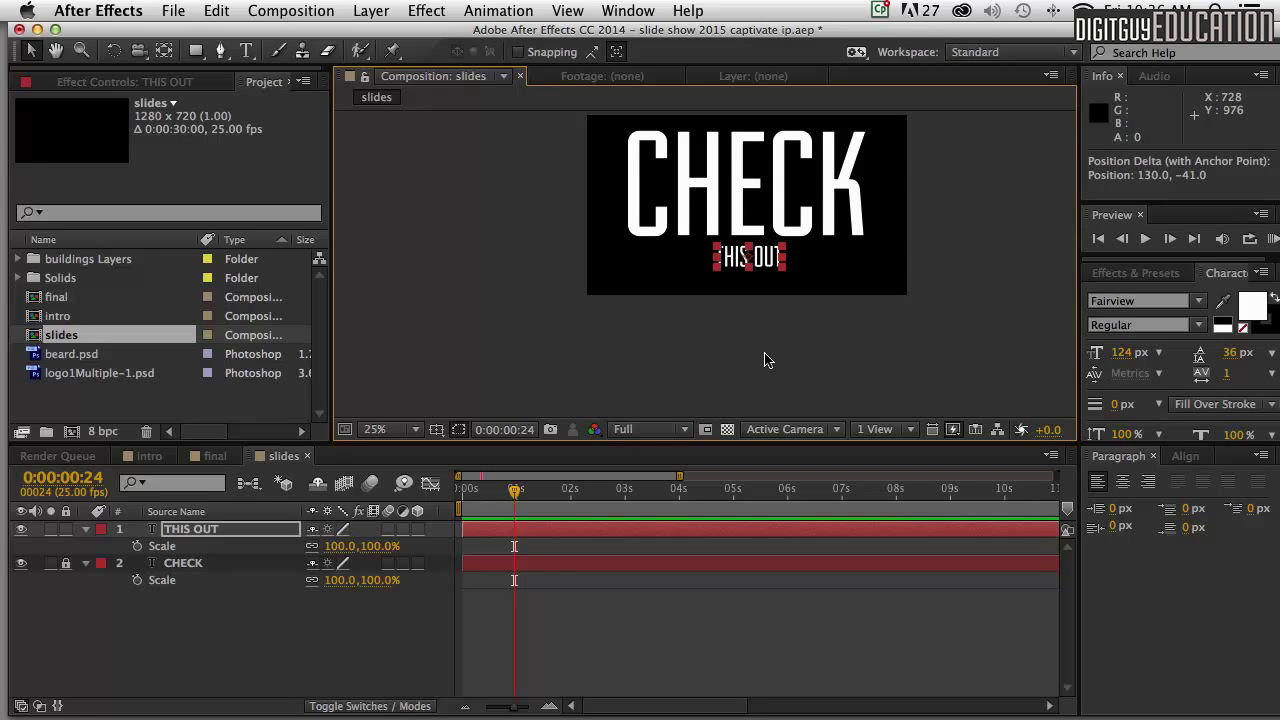
{"action": "key", "text": "period"}
{"action": "key", "text": "period"}
{"action": "left_click_drag", "start_coordinate": [766, 352], "coordinate": [677, 428]}
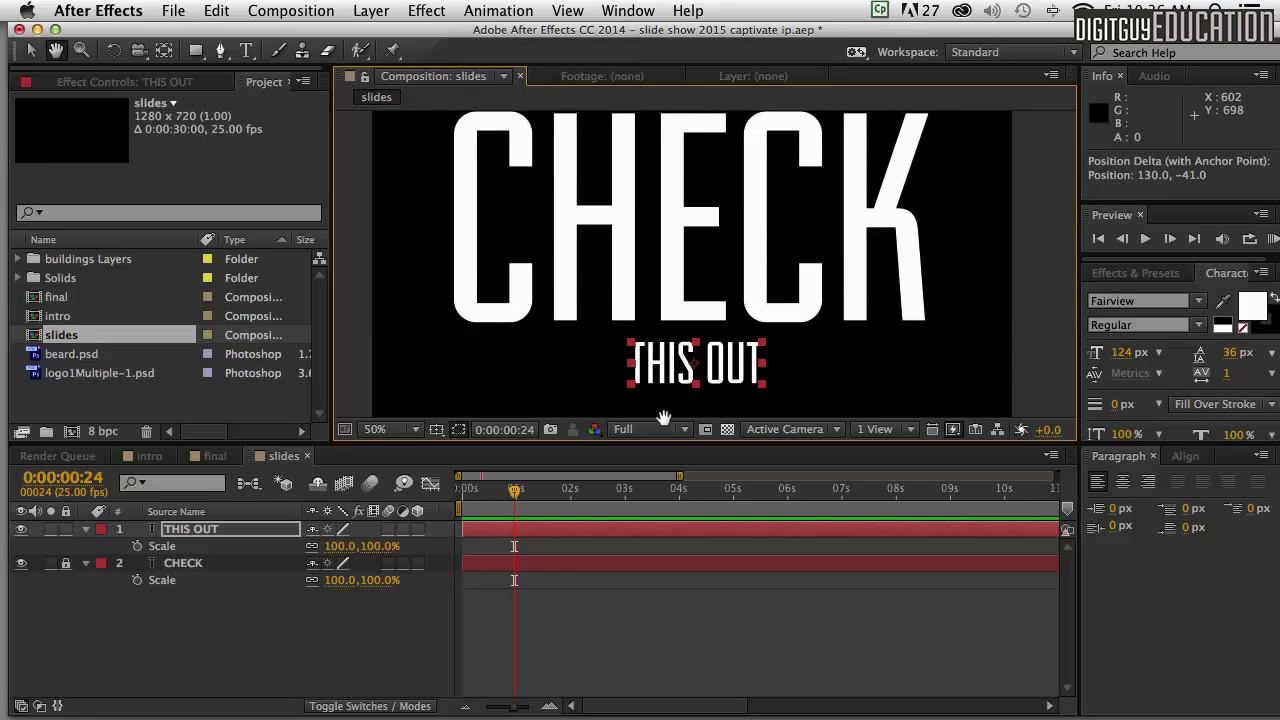
{"action": "key", "text": "comma"}
{"action": "key", "text": "comma"}
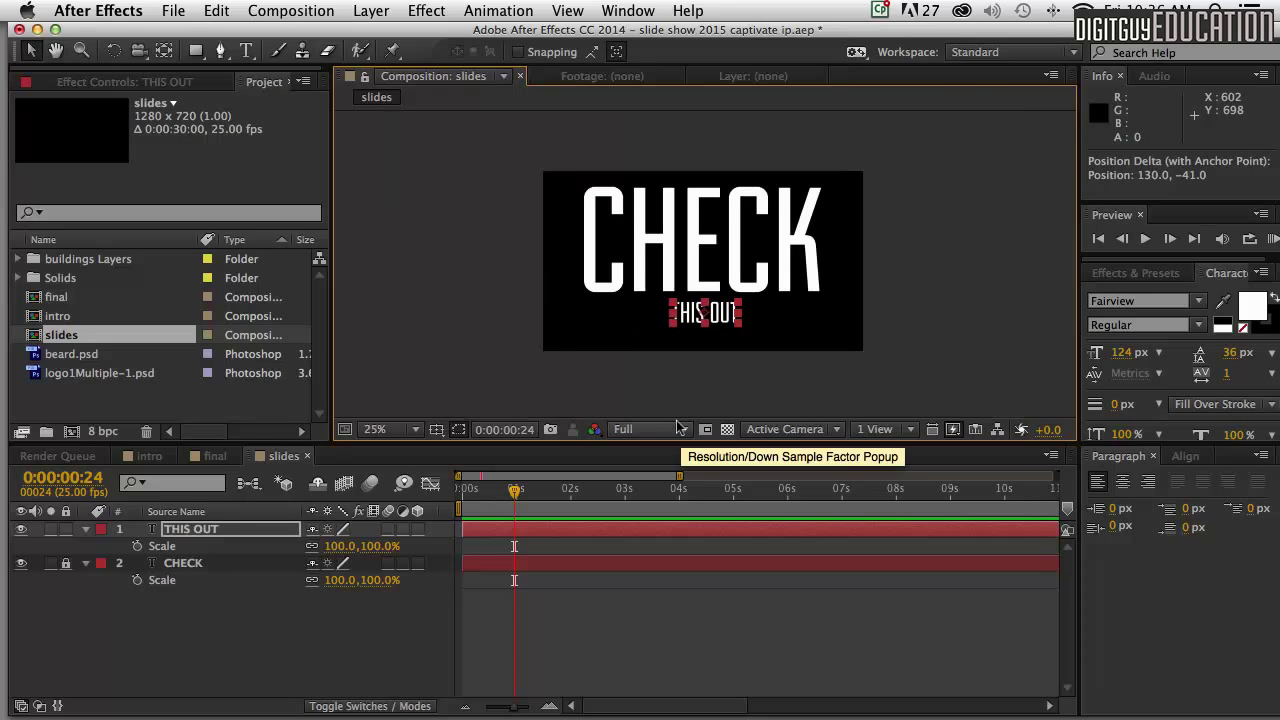
{"action": "left_click", "coordinate": [675, 388]}
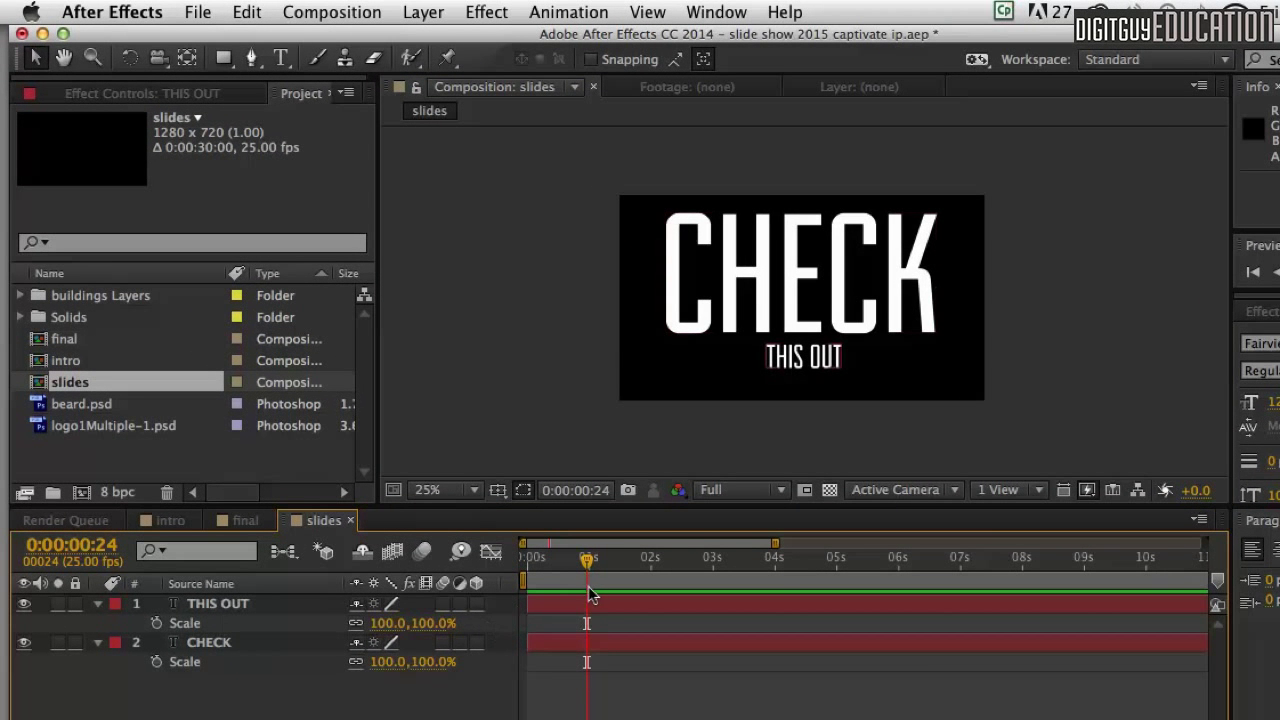
- Keyframe the Scale of the THIS OUT and CHECK layers from 0% at 0:00:00:00 to 100% at 0:00:00:24
{"action": "left_click", "coordinate": [203, 605]}
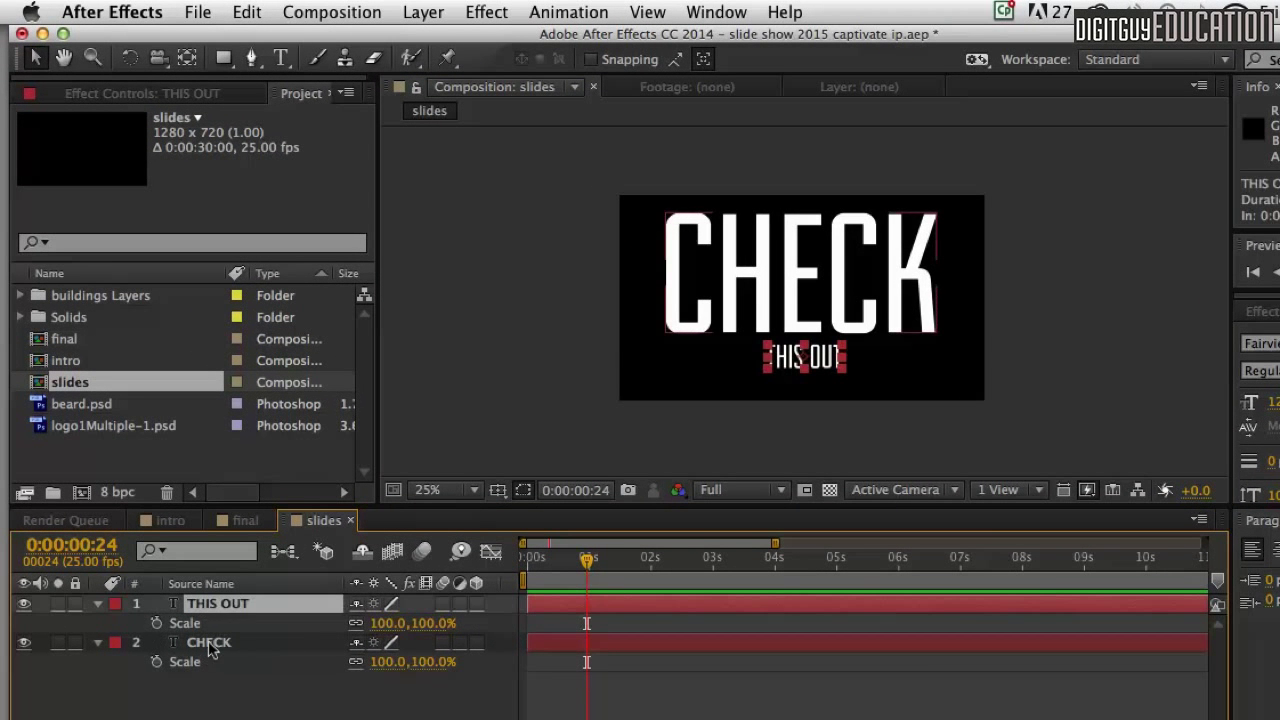
{"action": "left_click", "coordinate": [210, 645], "text": "shift"}
{"action": "left_click", "coordinate": [156, 623]}
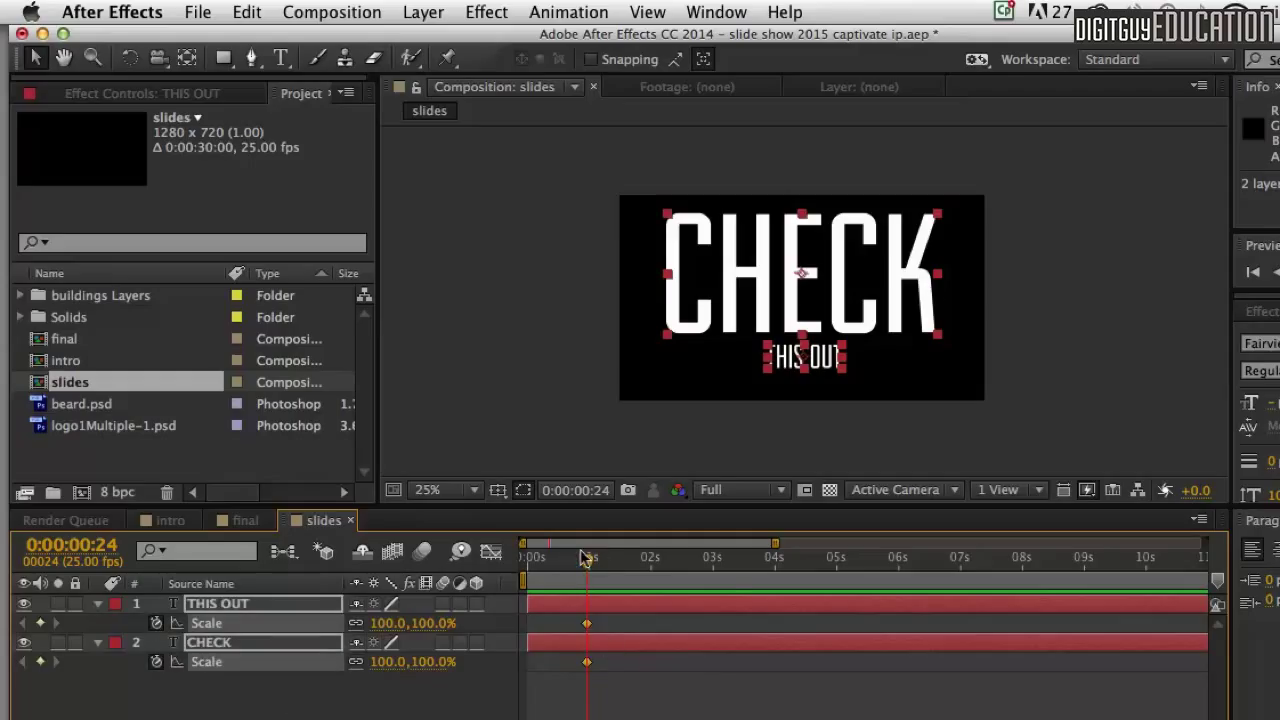
{"action": "left_click_drag", "start_coordinate": [586, 558], "coordinate": [497, 562]}
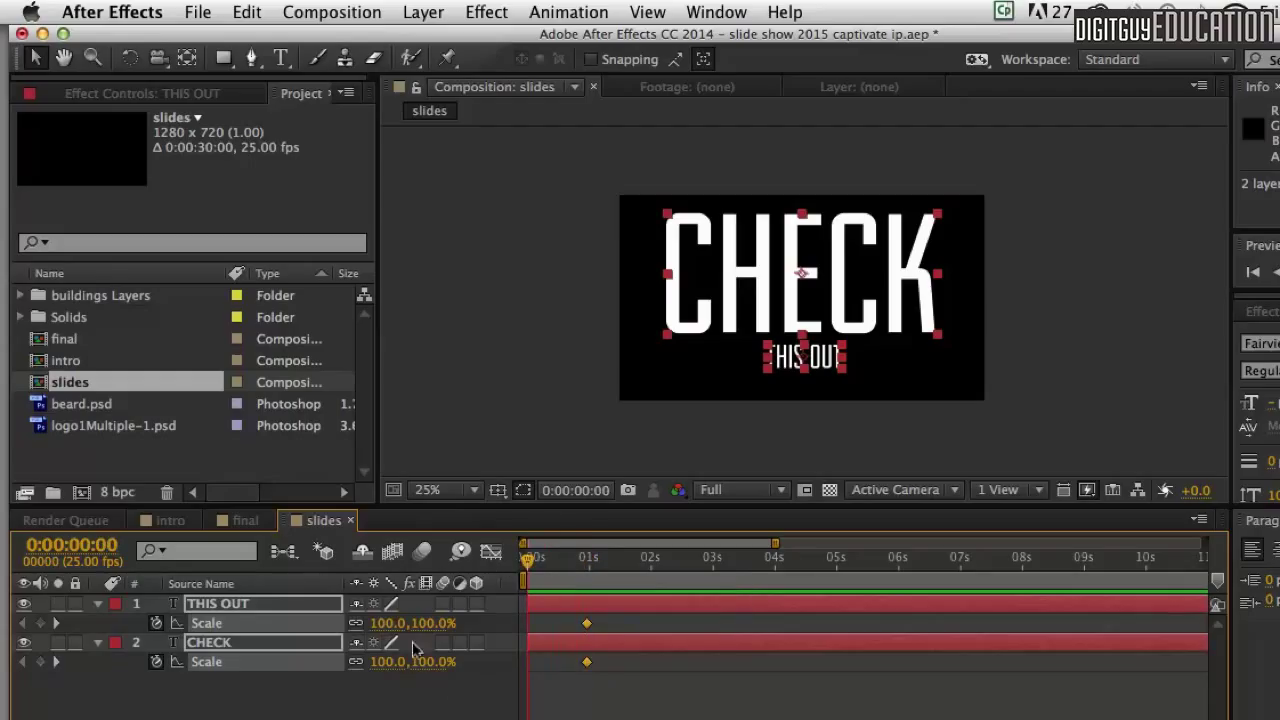
{"action": "left_click", "coordinate": [386, 623]}
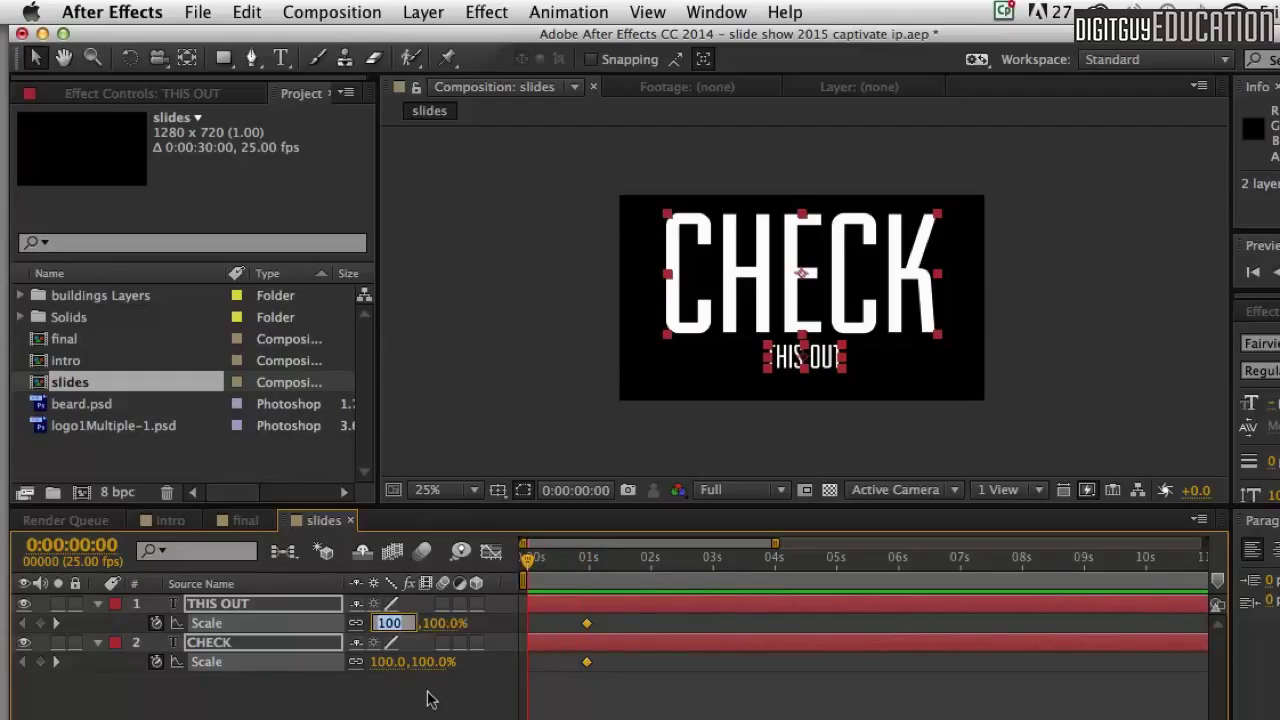
{"action": "type", "text": "0"}
{"action": "key", "text": "Return"}
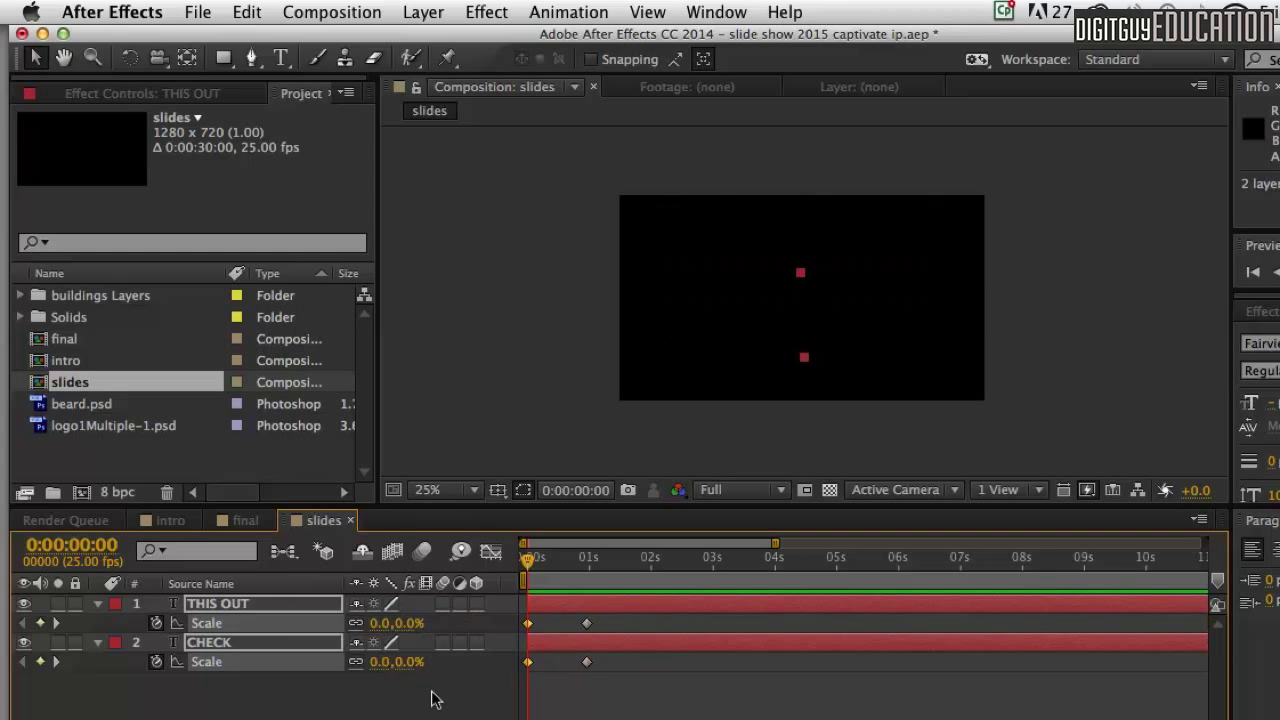
- Move both layers' 100% Scale keyframes to about half a second and preview the faster scale-up from the start
{"action": "left_click", "coordinate": [530, 558]}
{"action": "mouse_move", "coordinate": [530, 558]}
{"action": "left_mouse_down"}
{"action": "mouse_move", "coordinate": [599, 562]}
{"action": "mouse_move", "coordinate": [515, 563]}
{"action": "left_mouse_up"}
{"action": "left_click_drag", "start_coordinate": [597, 613], "coordinate": [557, 624]}
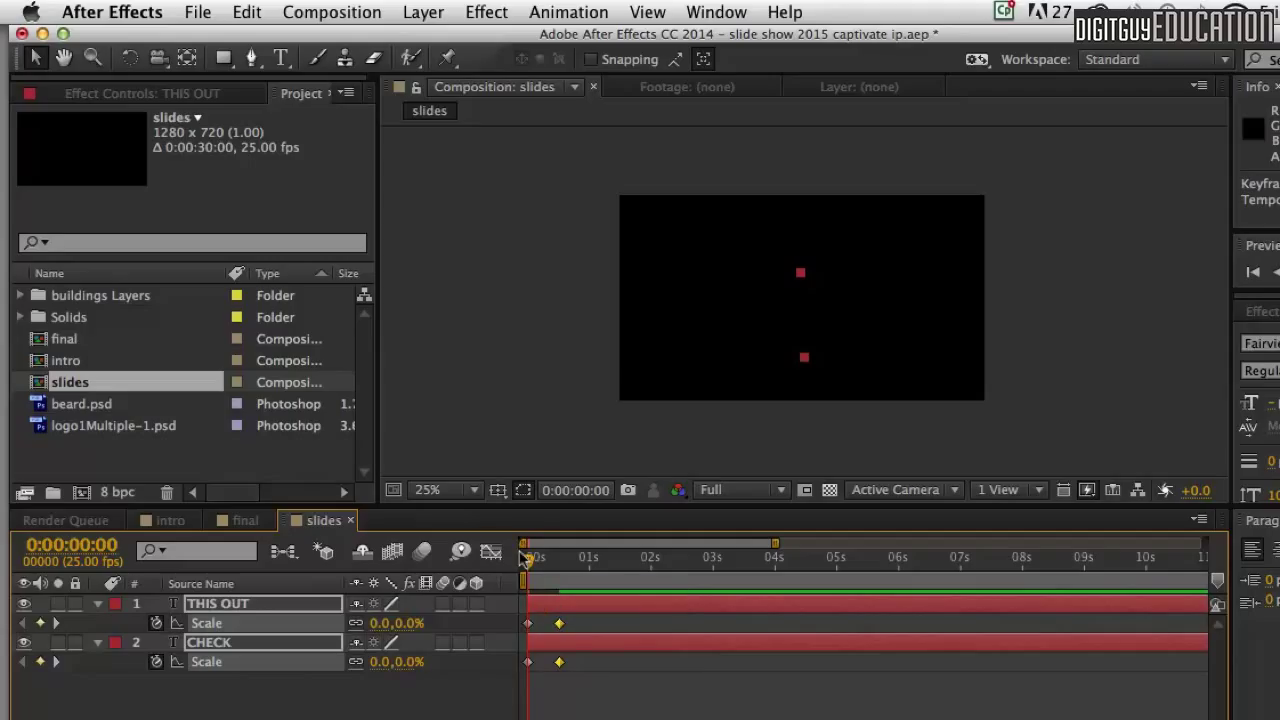
{"action": "key", "text": "space"}
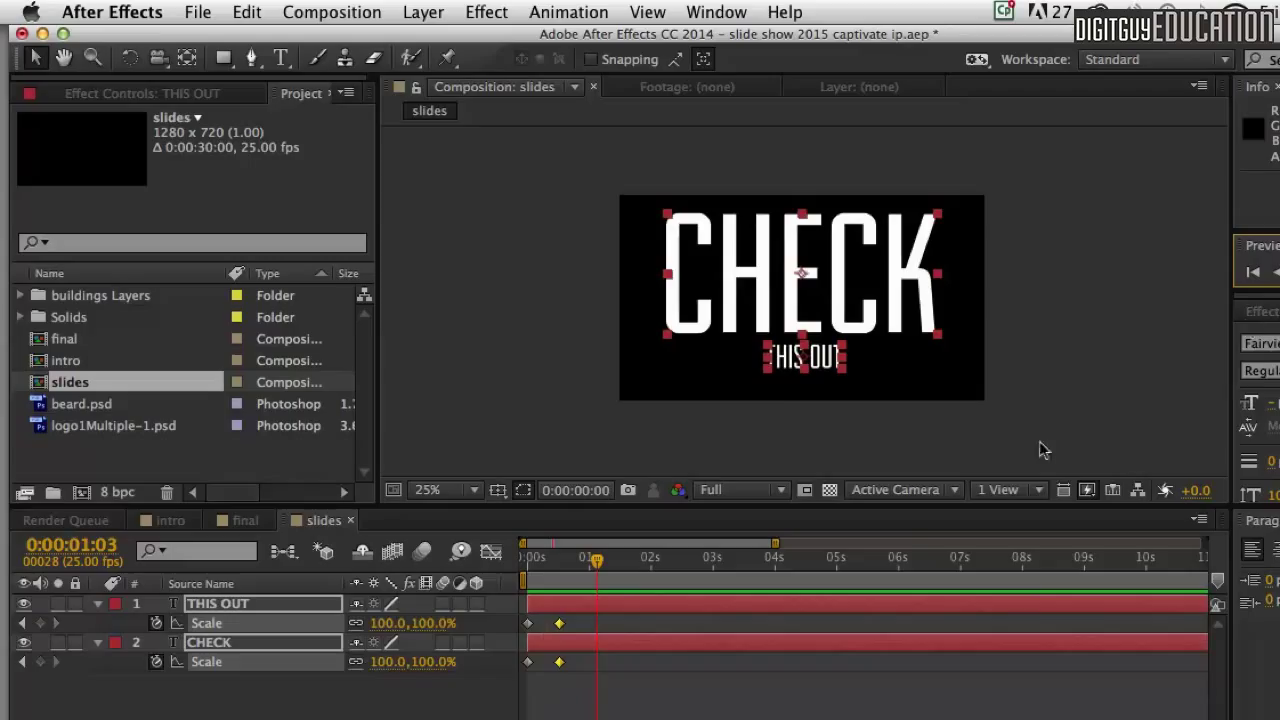
{"action": "left_click_drag", "start_coordinate": [597, 560], "coordinate": [515, 570]}
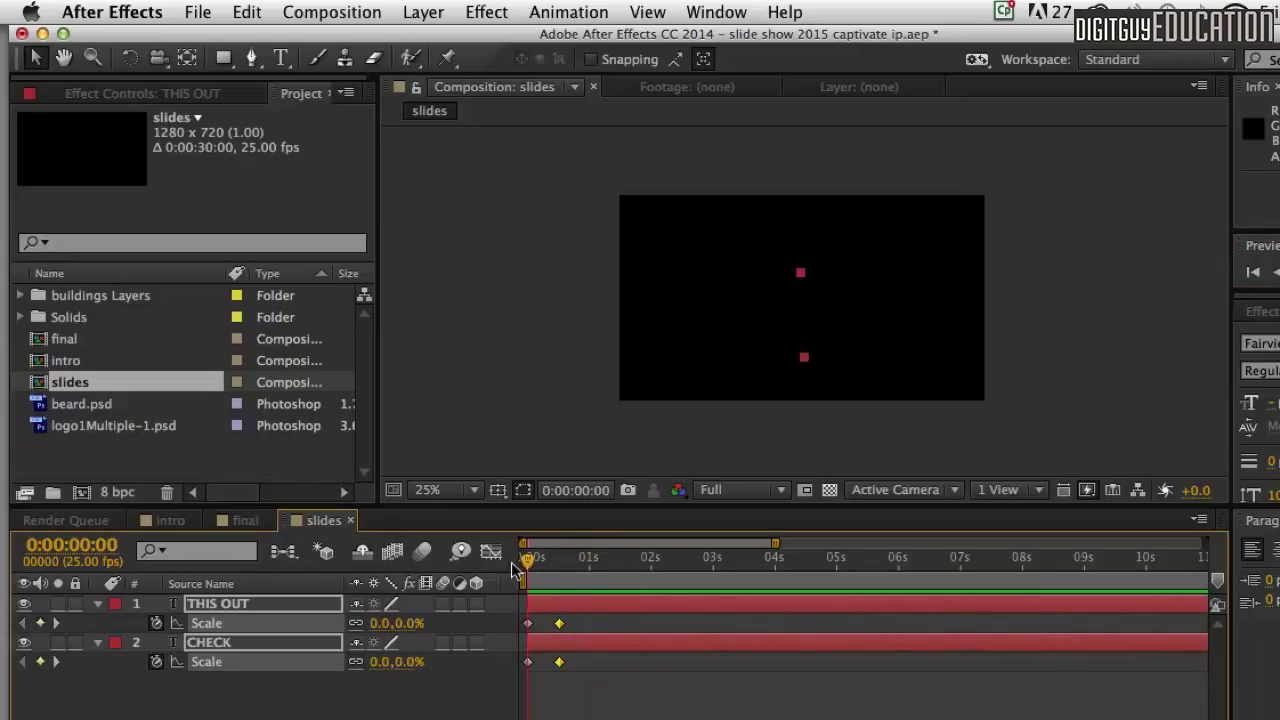
- Apply Easy Ease In to all Scale keyframes of both text layers and preview the eased animation
{"action": "left_click_drag", "start_coordinate": [576, 713], "coordinate": [518, 608]}
{"action": "left_click", "coordinate": [568, 12]}
{"action": "mouse_move", "coordinate": [650, 250]}
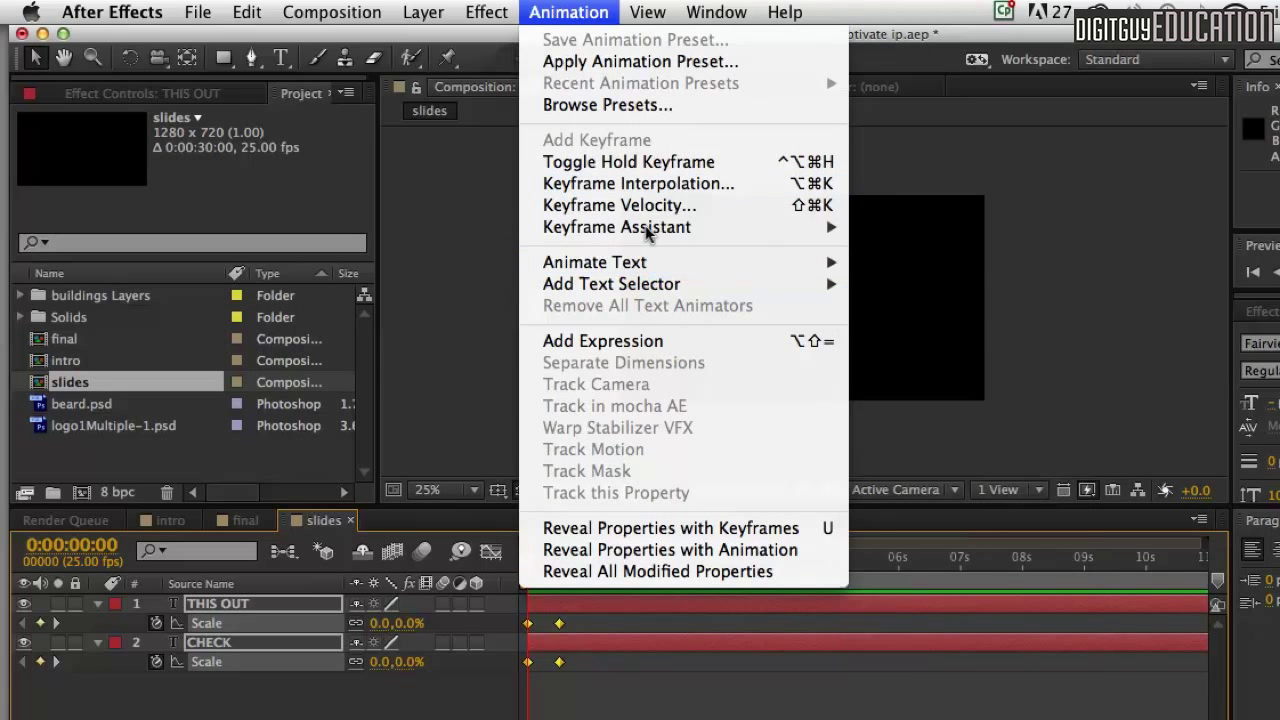
{"action": "mouse_move", "coordinate": [652, 228]}
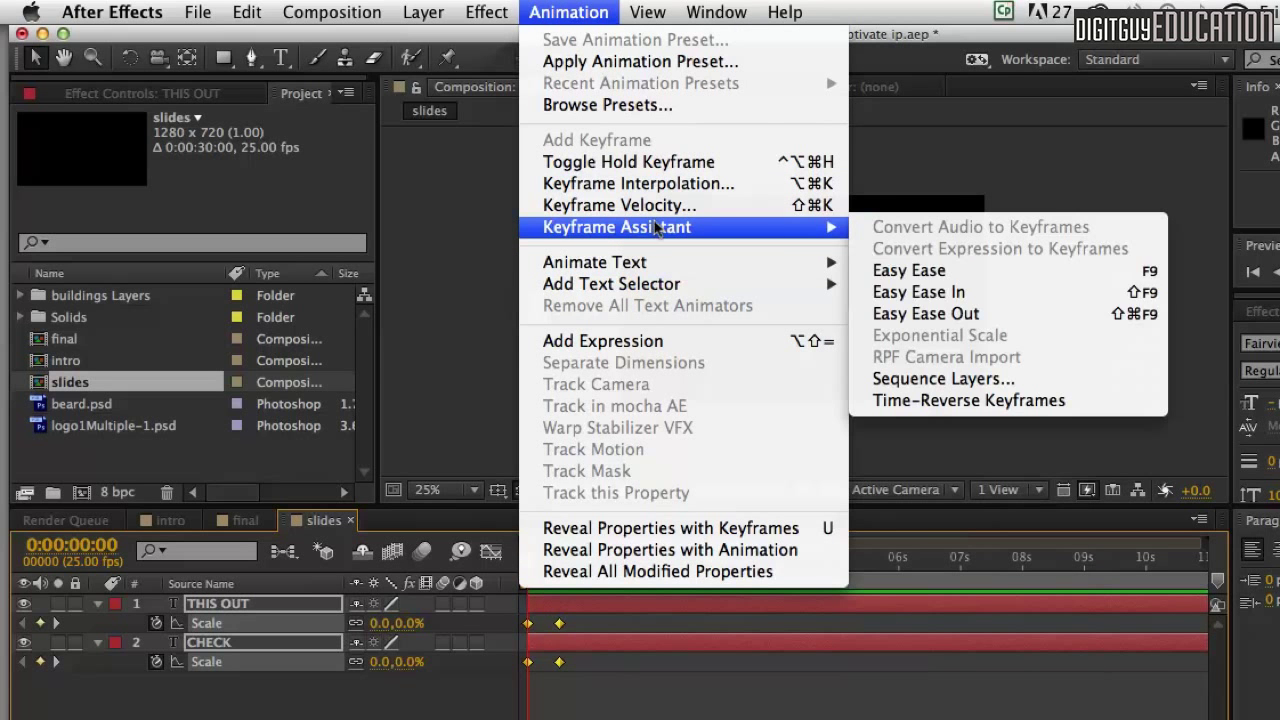
{"action": "left_click", "coordinate": [943, 291]}
{"action": "key", "text": "space"}
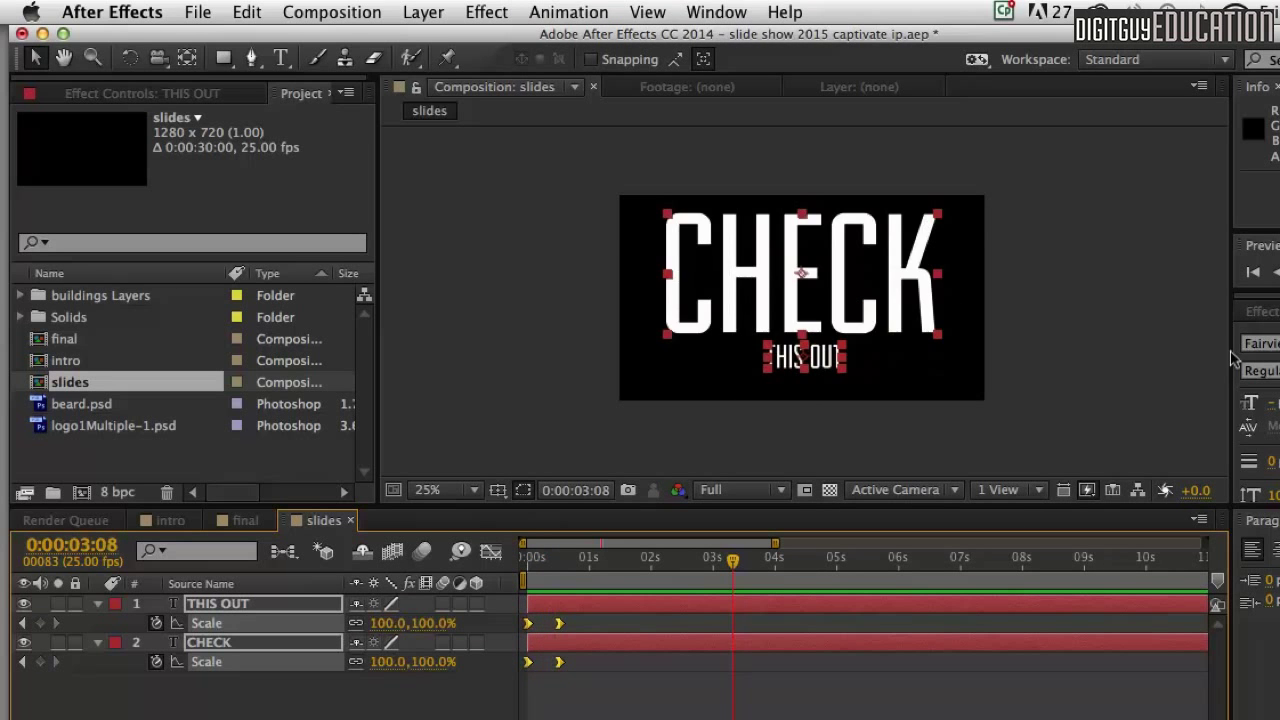
{"action": "key", "text": "space"}
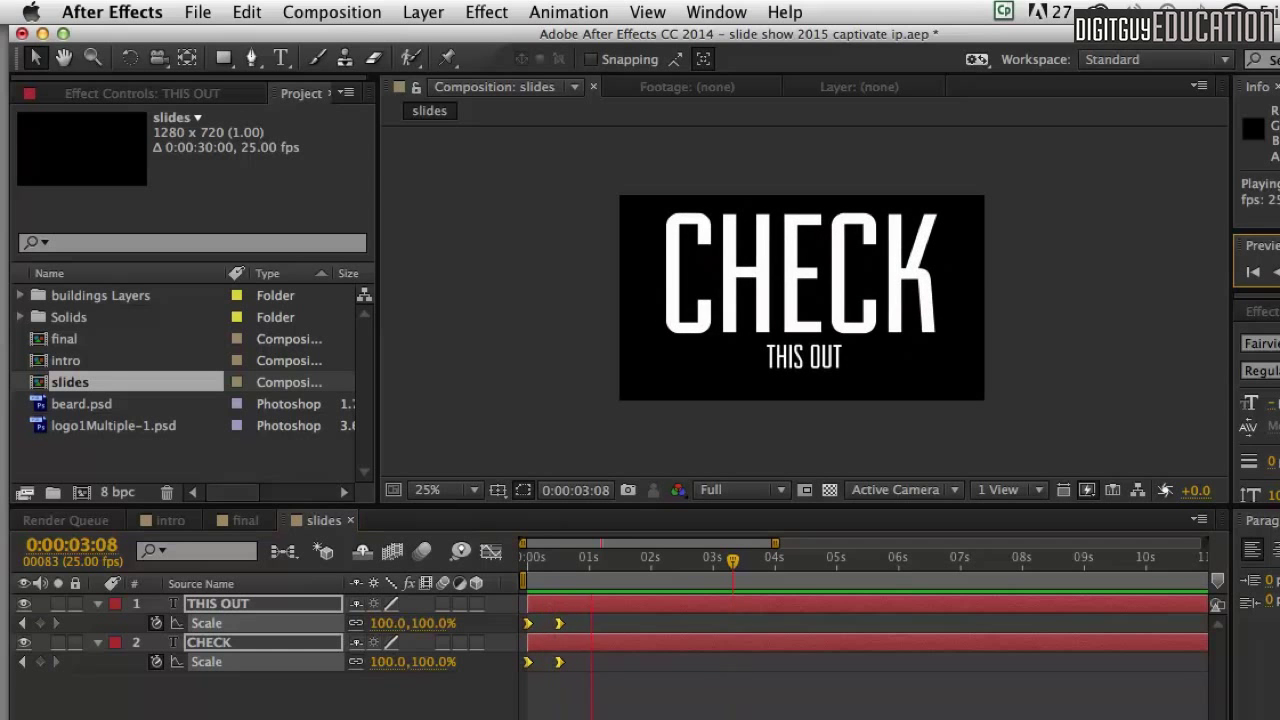
{"action": "key", "text": "space"}
{"action": "left_click_drag", "start_coordinate": [654, 562], "coordinate": [512, 563]}
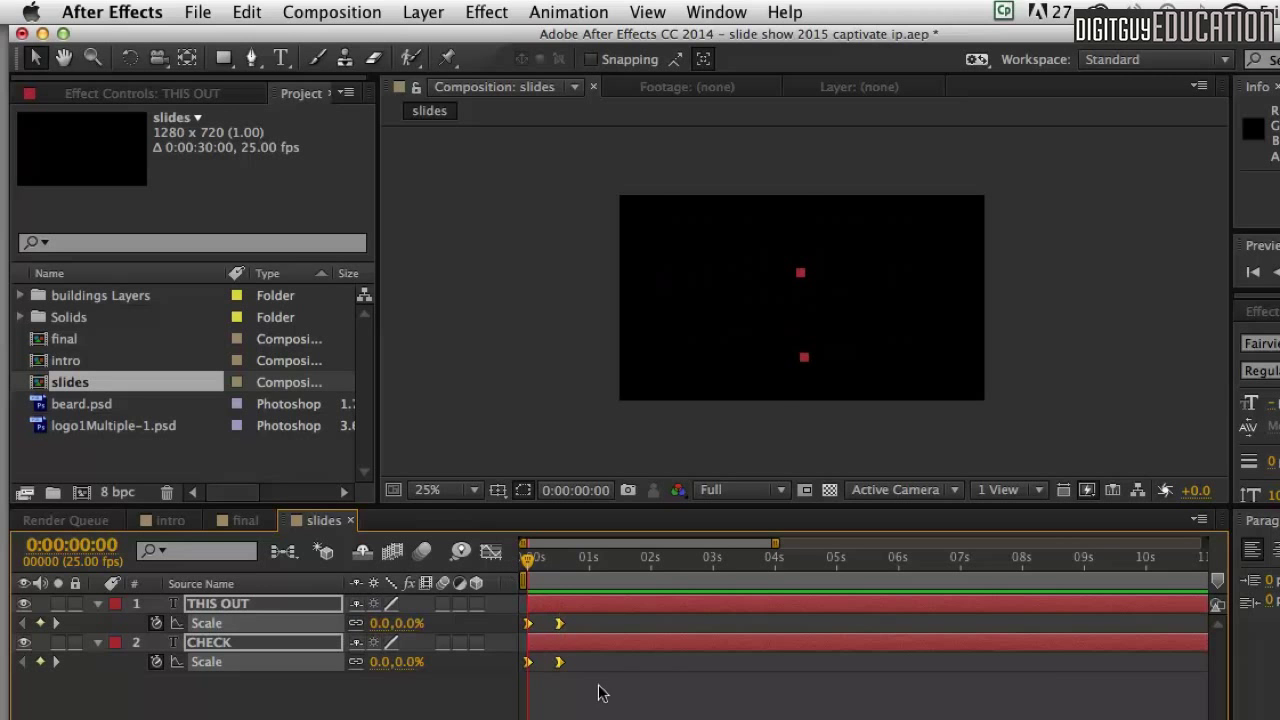
{"action": "mouse_move", "coordinate": [522, 560]}
{"action": "left_mouse_down"}
{"action": "mouse_move", "coordinate": [556, 560]}
{"action": "mouse_move", "coordinate": [503, 551]}
{"action": "mouse_move", "coordinate": [557, 557]}
{"action": "mouse_move", "coordinate": [508, 551]}
{"action": "left_mouse_up"}
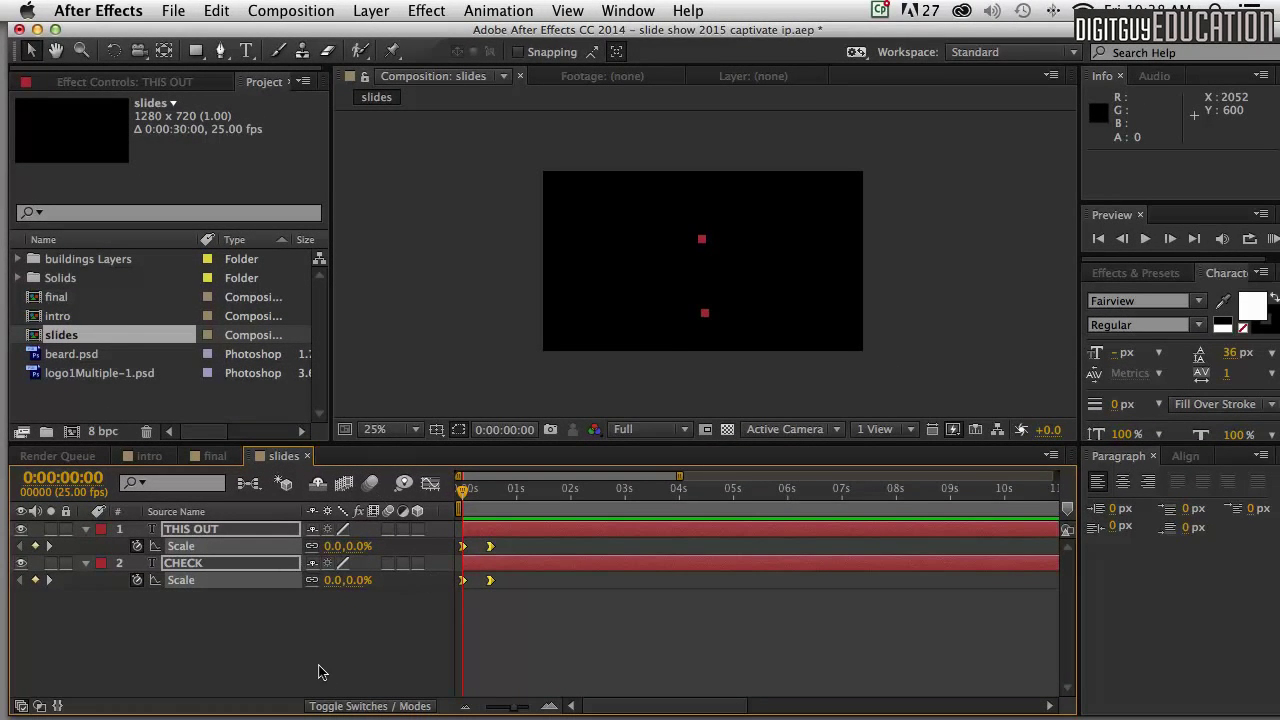
- Show the layer switches in the timeline and enable motion blur for the slides composition
{"action": "left_click", "coordinate": [346, 706]}
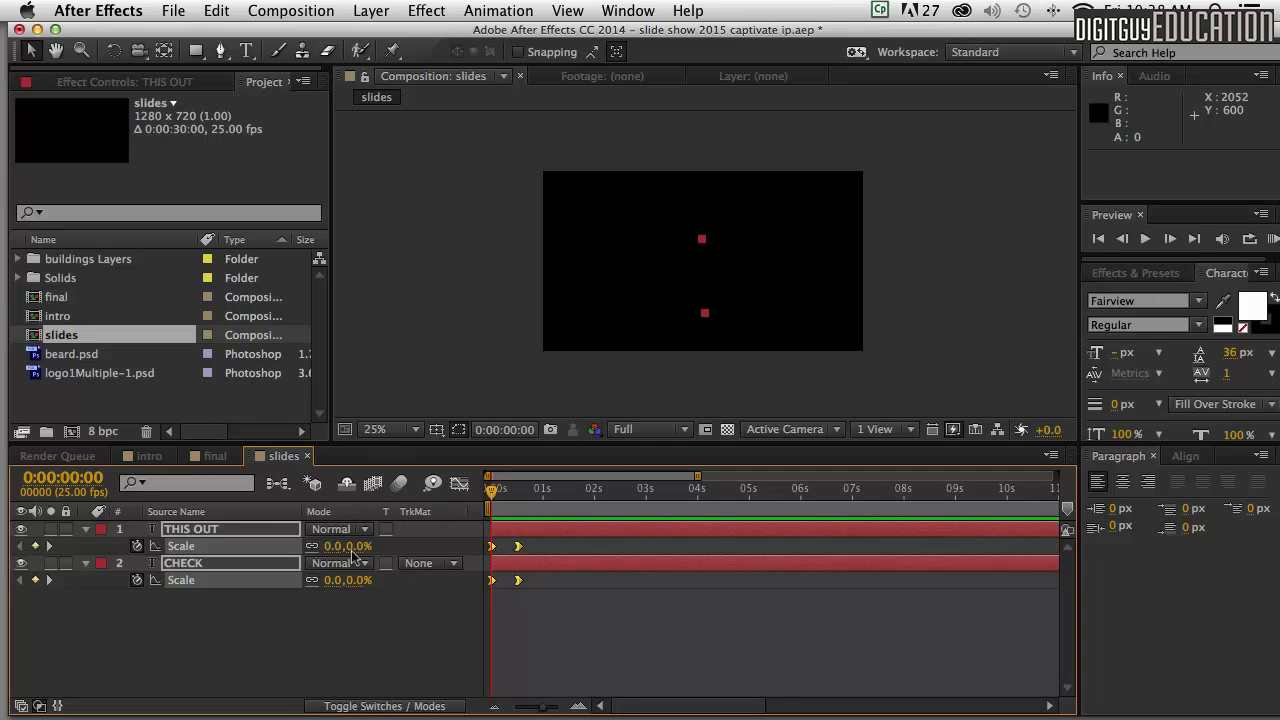
{"action": "left_click", "coordinate": [372, 706]}
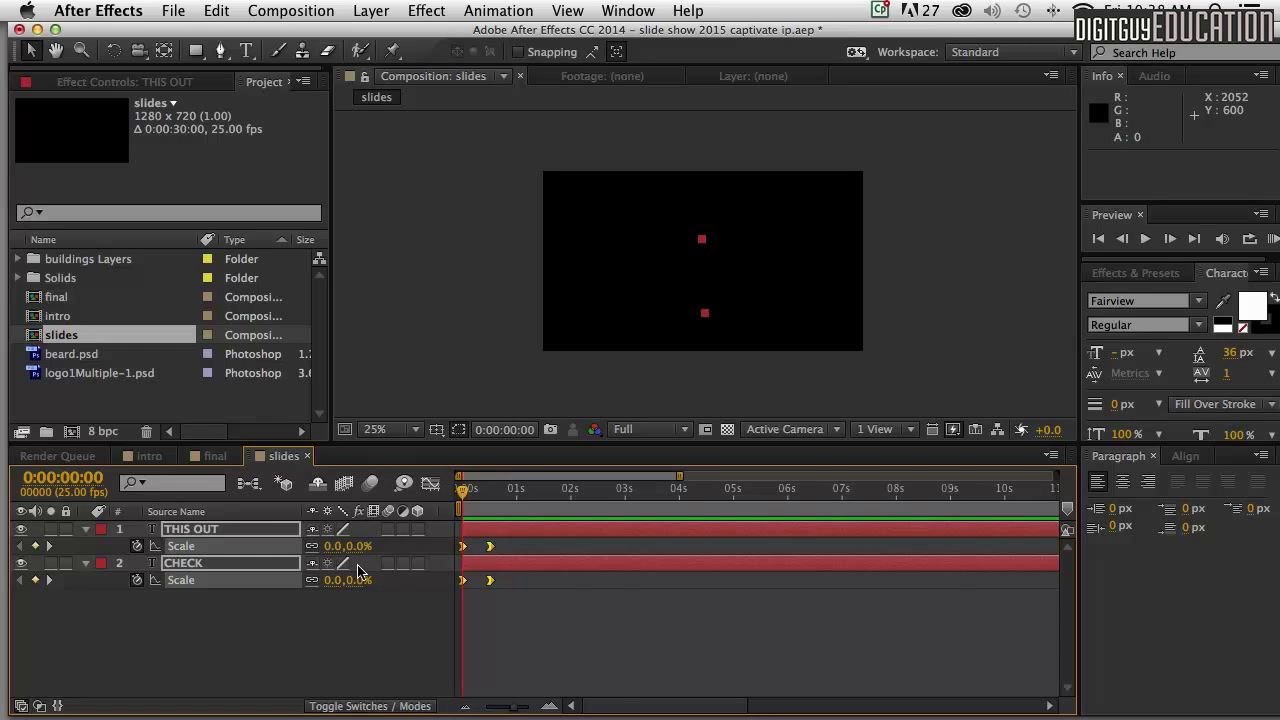
{"action": "left_click", "coordinate": [365, 706]}
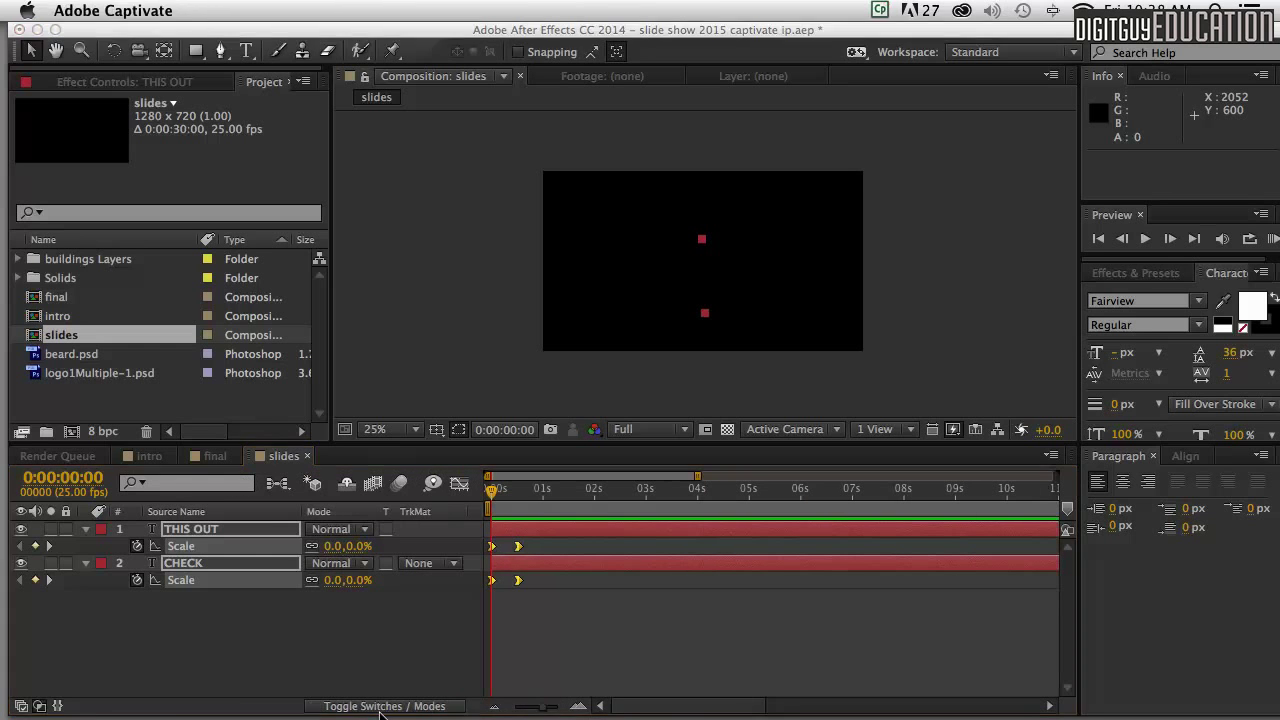
{"action": "left_click", "coordinate": [372, 706]}
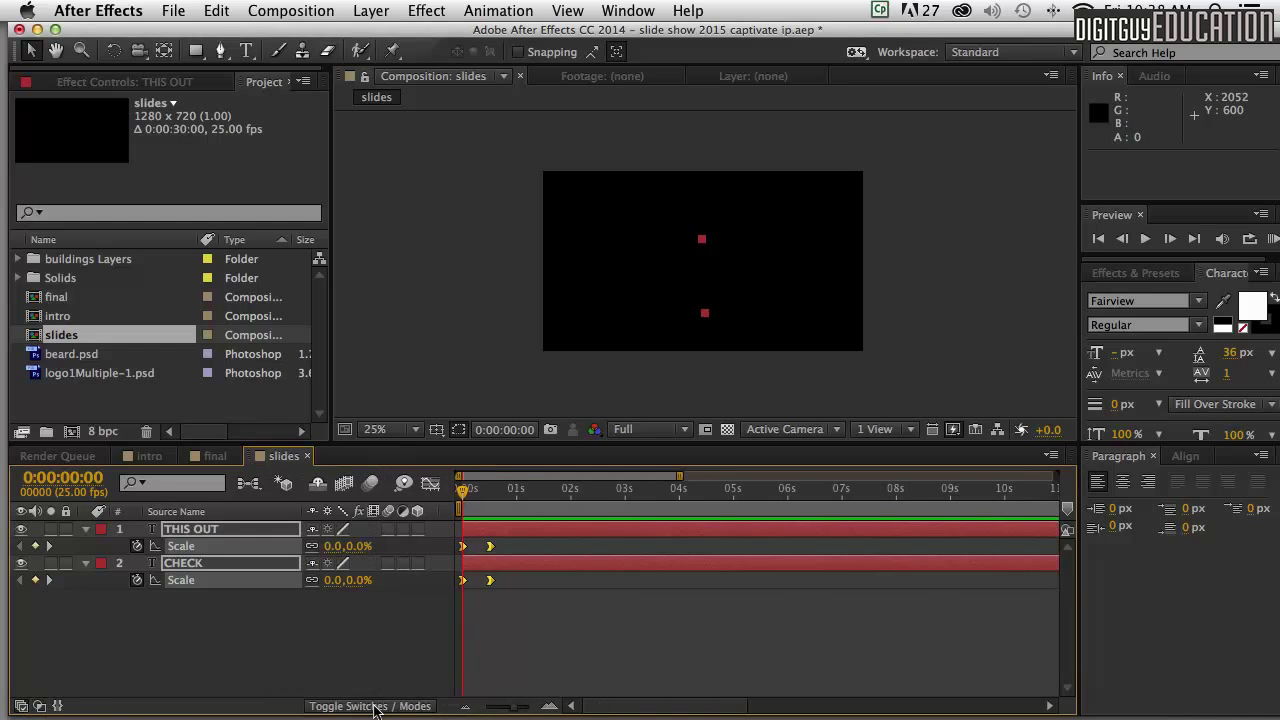
{"action": "left_click", "coordinate": [369, 485]}
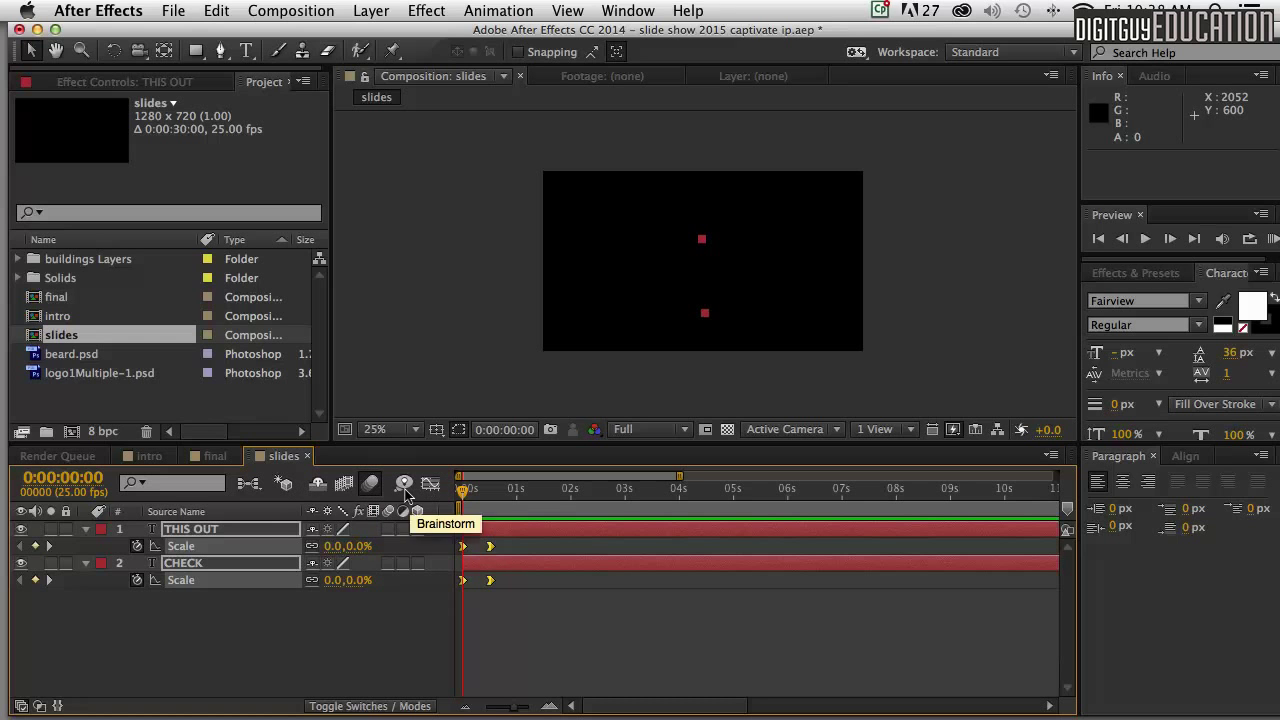
- Turn on motion blur for the THIS OUT and CHECK layers, keeping it enabled for the slides composition
{"action": "left_click", "coordinate": [370, 484]}
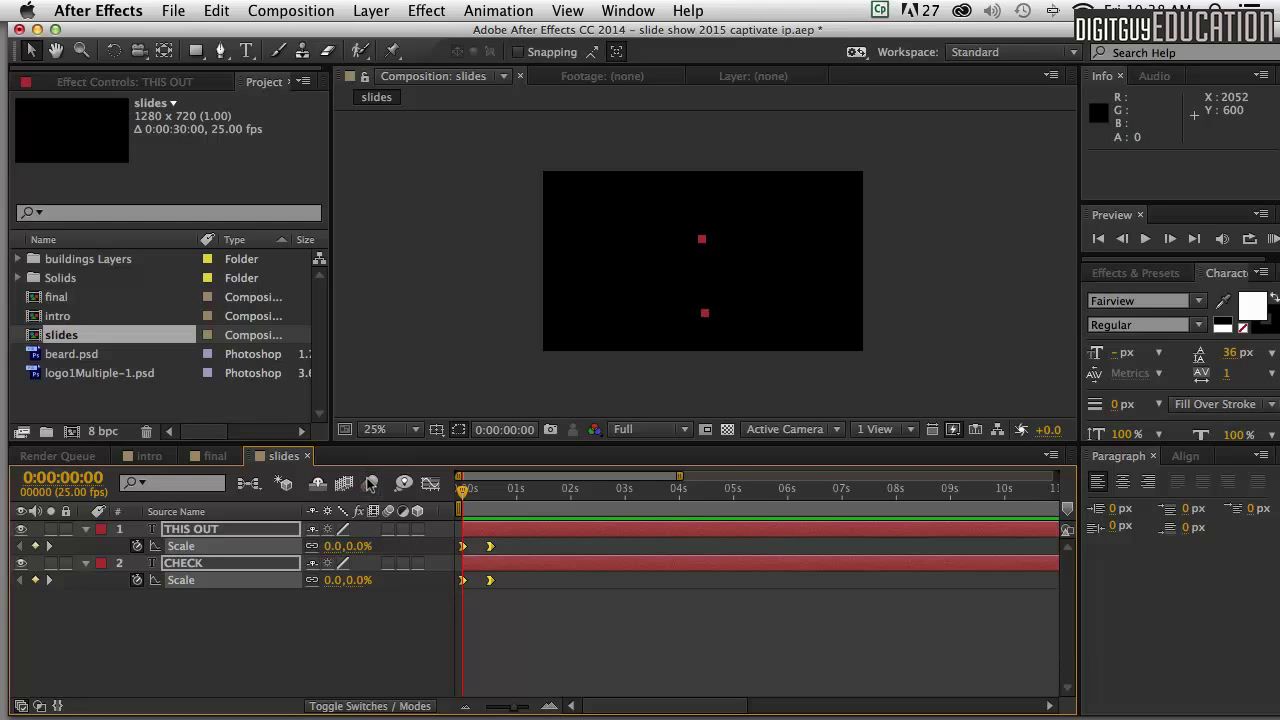
{"action": "left_click", "coordinate": [370, 484]}
{"action": "left_click", "coordinate": [388, 529]}
{"action": "left_click", "coordinate": [388, 563]}
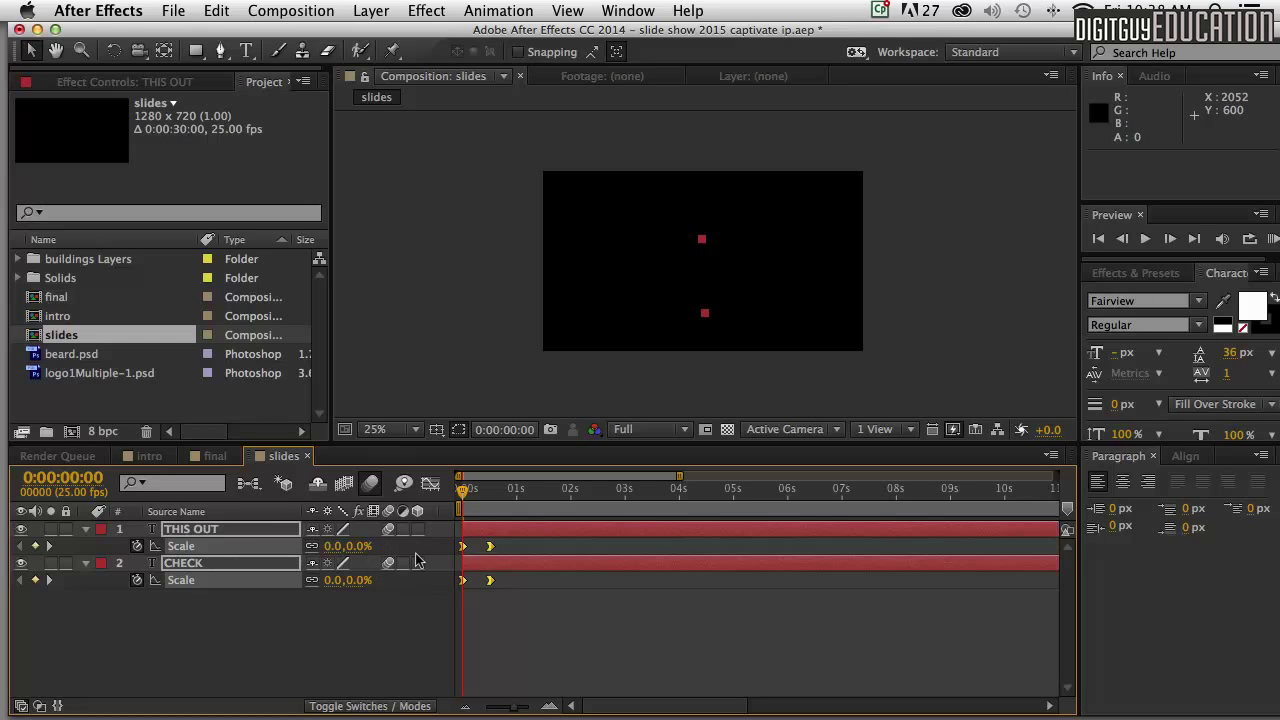
- Step through the opening frames of the scale-up and preview it from the start to check the motion blur
{"action": "left_click_drag", "start_coordinate": [462, 491], "coordinate": [471, 492]}
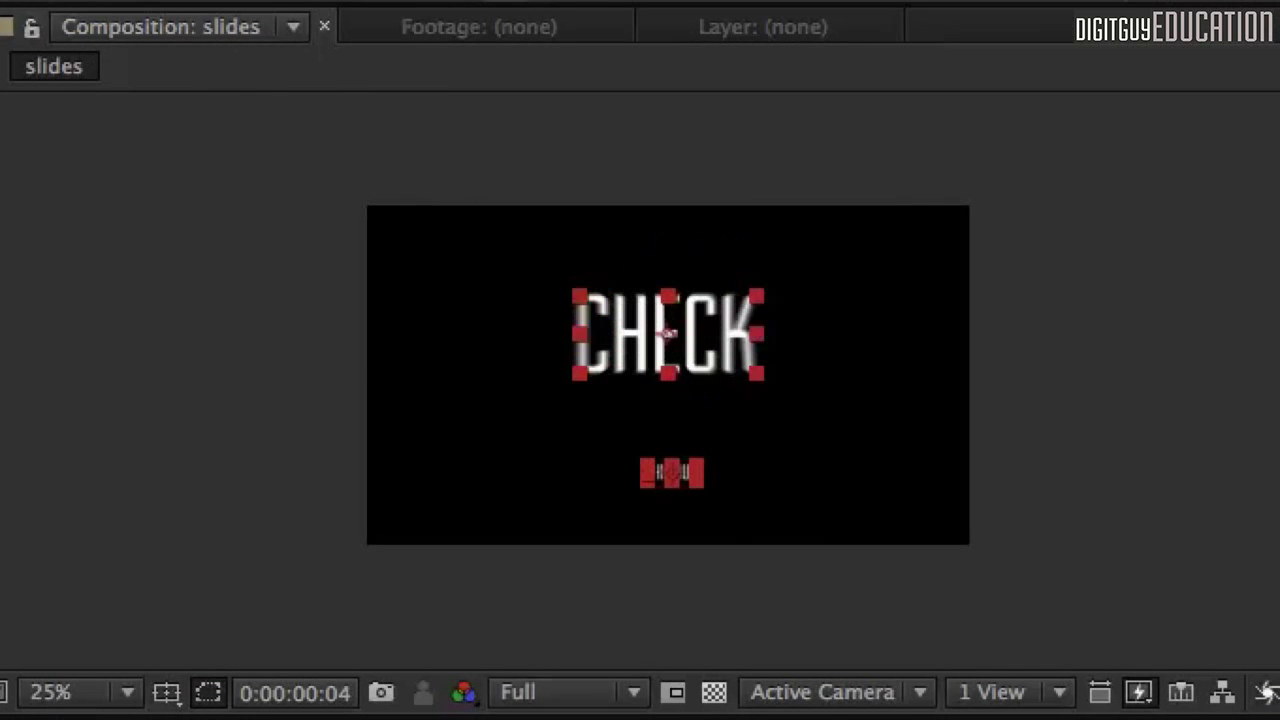
{"action": "key", "text": "Page_Down"}
{"action": "key", "text": "Page_Down"}
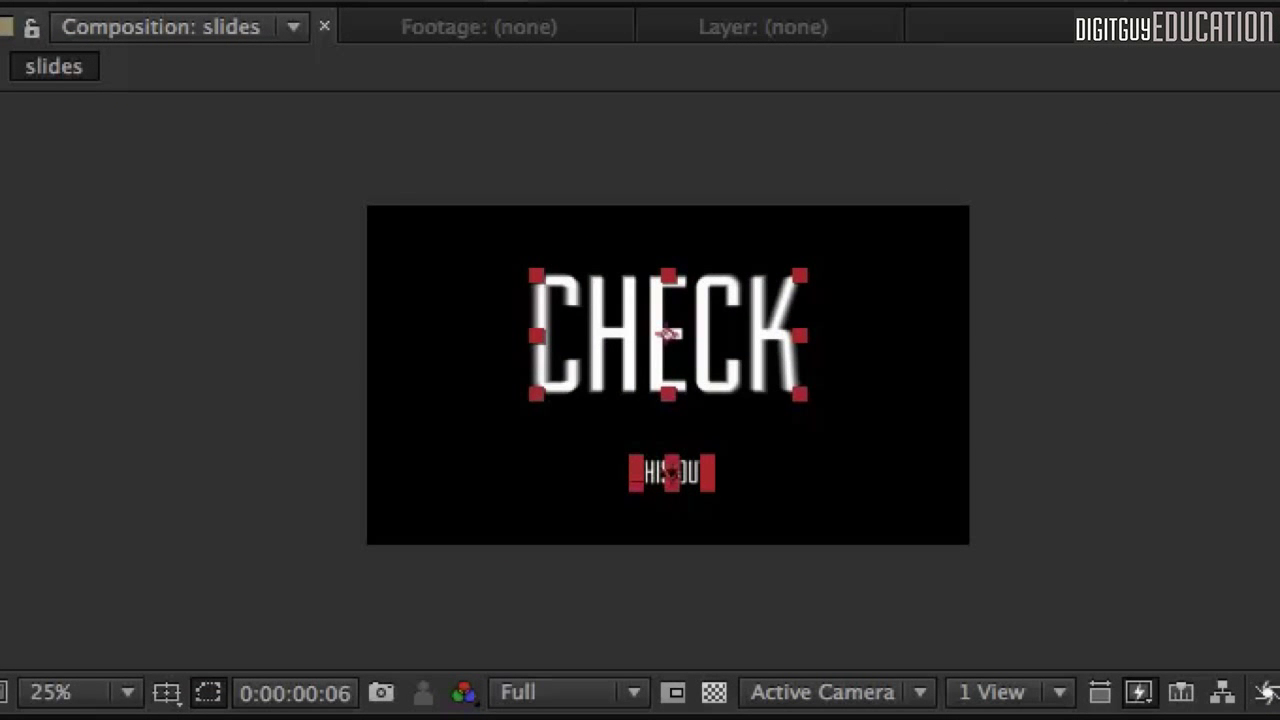
{"action": "key", "text": "Page_Down"}
{"action": "key", "text": "Page_Down"}
{"action": "key", "text": "Home"}
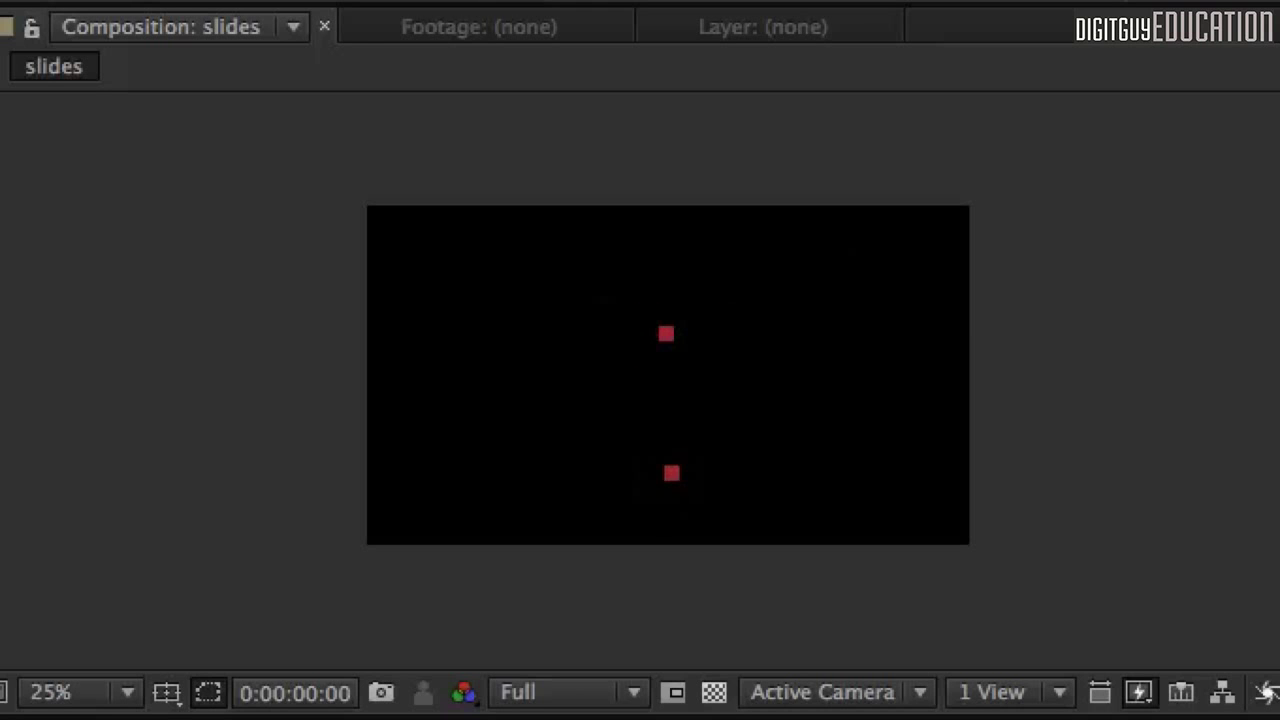
{"action": "key", "text": "space"}
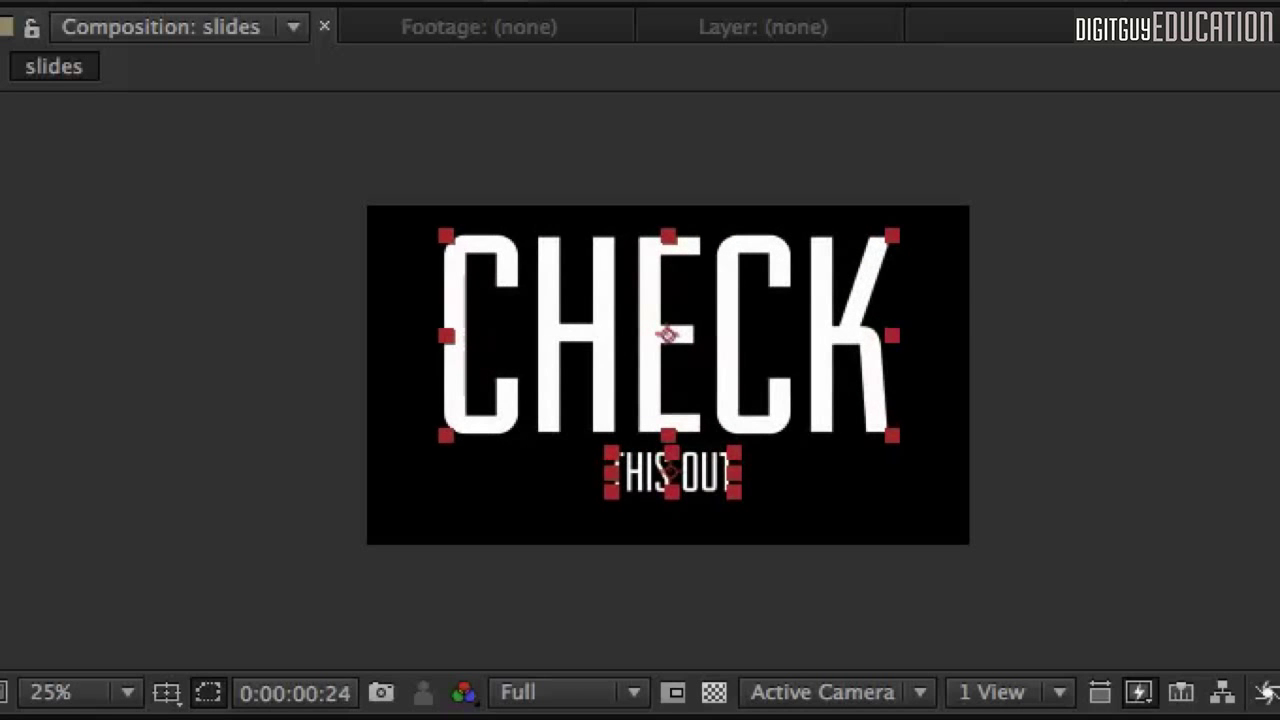
{"action": "key", "text": "Home"}
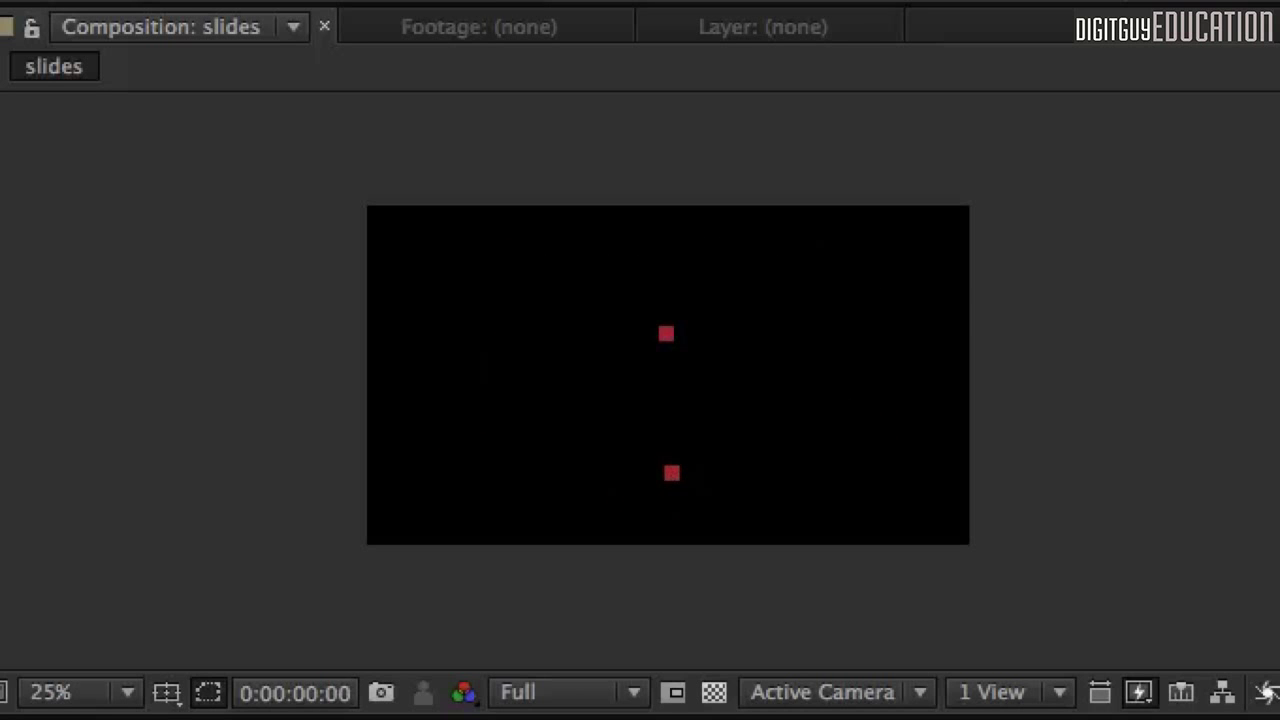
{"action": "key", "text": "space"}
{"action": "key", "text": "space"}
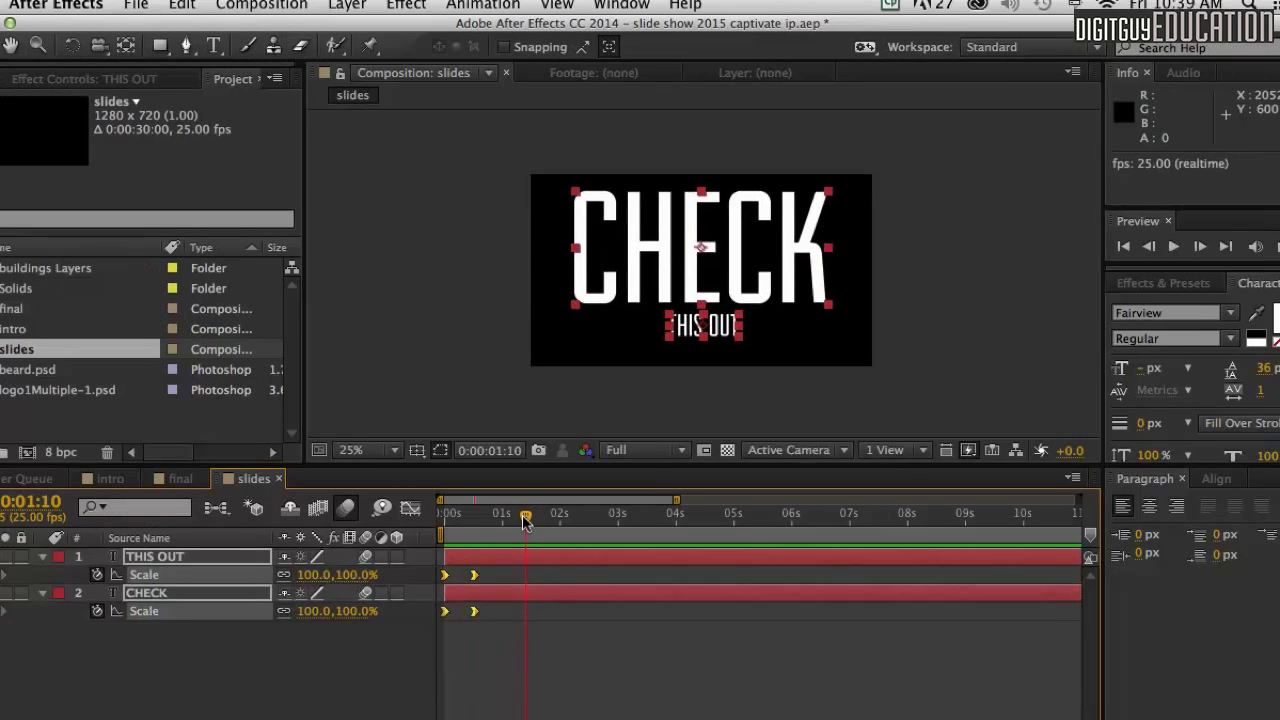
{"action": "left_click_drag", "start_coordinate": [523, 516], "coordinate": [382, 515]}
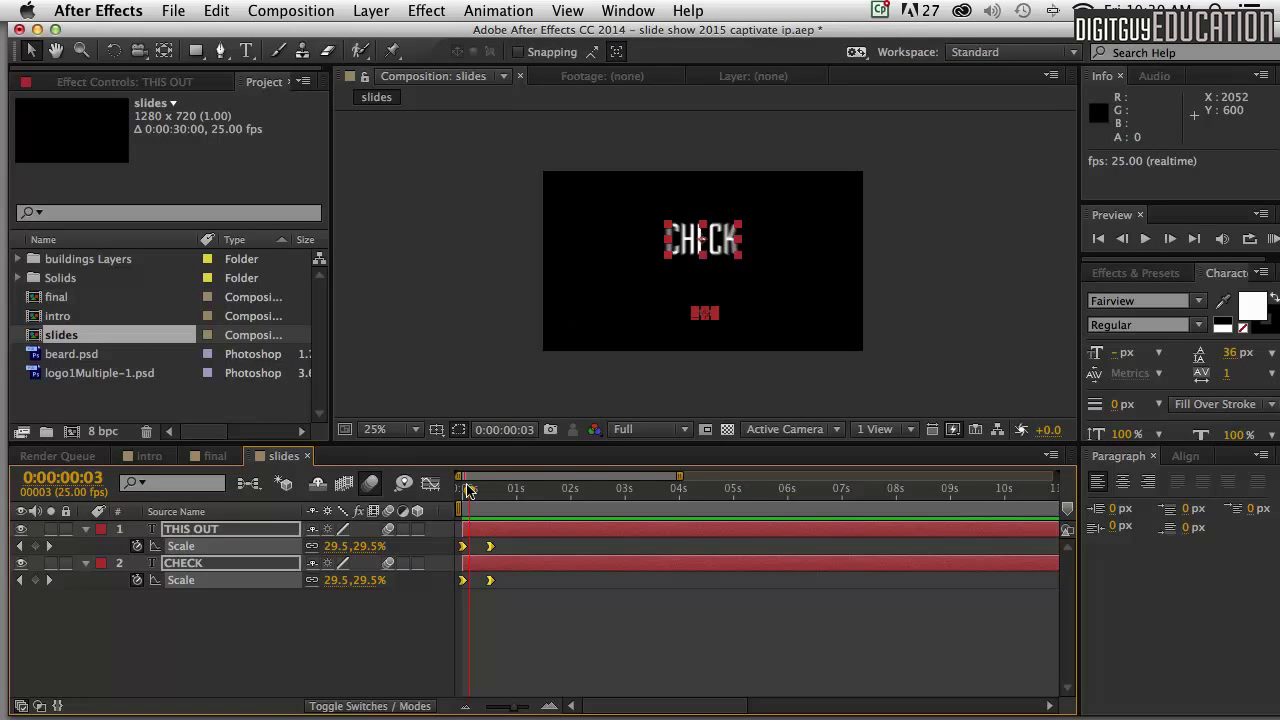
- Add 100% Scale keyframes to both text layers at 0:00:01:21 to hold their size
{"action": "left_click_drag", "start_coordinate": [467, 490], "coordinate": [562, 492]}
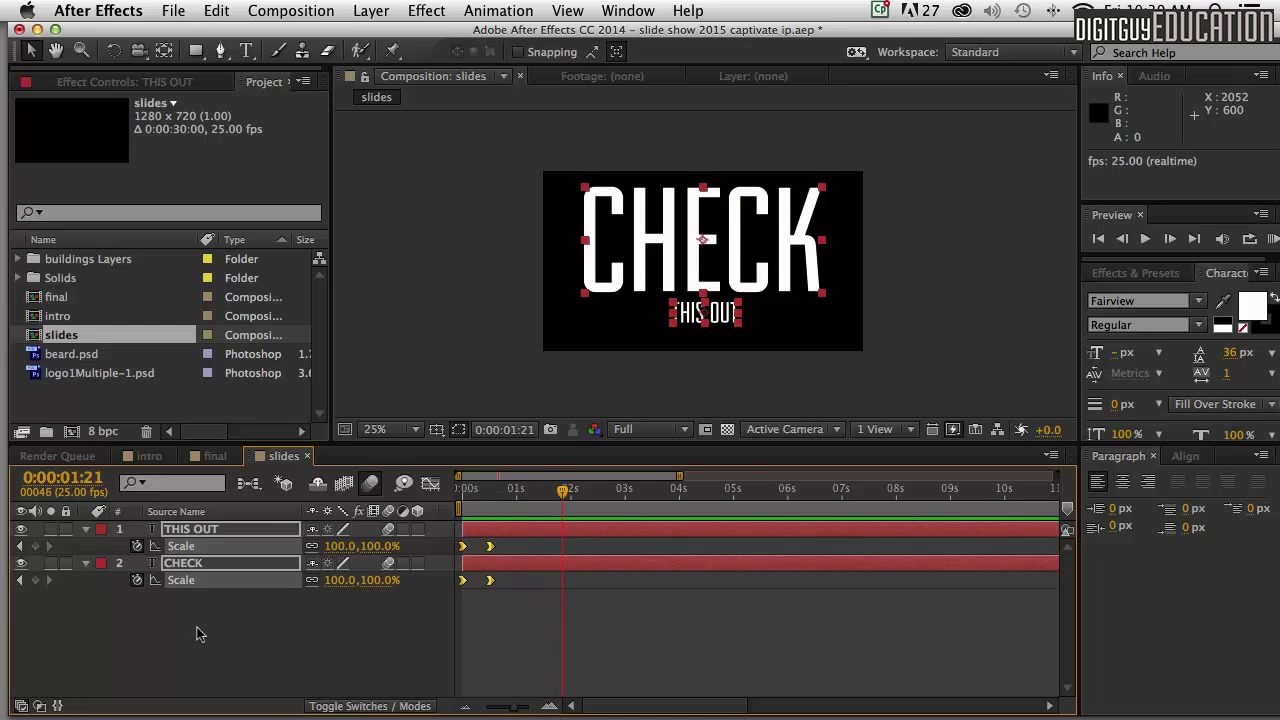
{"action": "left_click", "coordinate": [34, 546]}
{"action": "left_click", "coordinate": [35, 580]}
- Reveal Position alongside Scale on both text layers and set Position keyframes at the 0:00:01:21 Scale keyframes
{"action": "left_click_drag", "start_coordinate": [565, 490], "coordinate": [491, 485]}
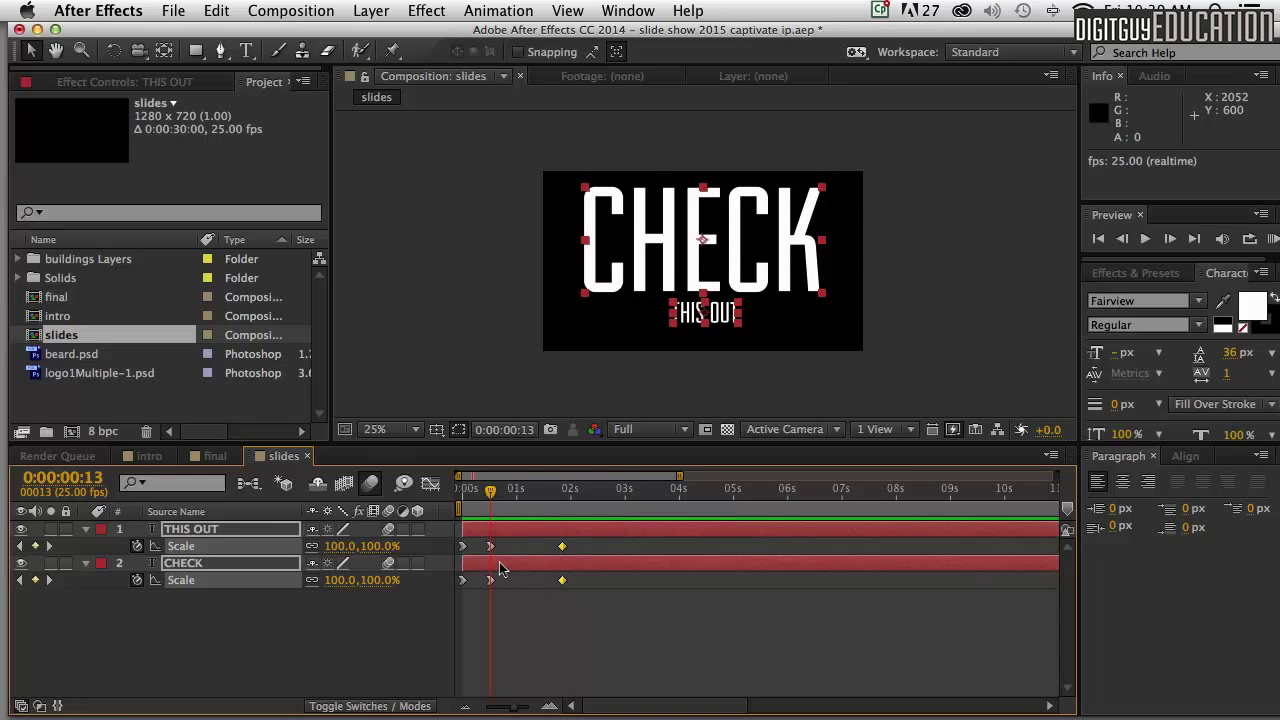
{"action": "key", "text": "k"}
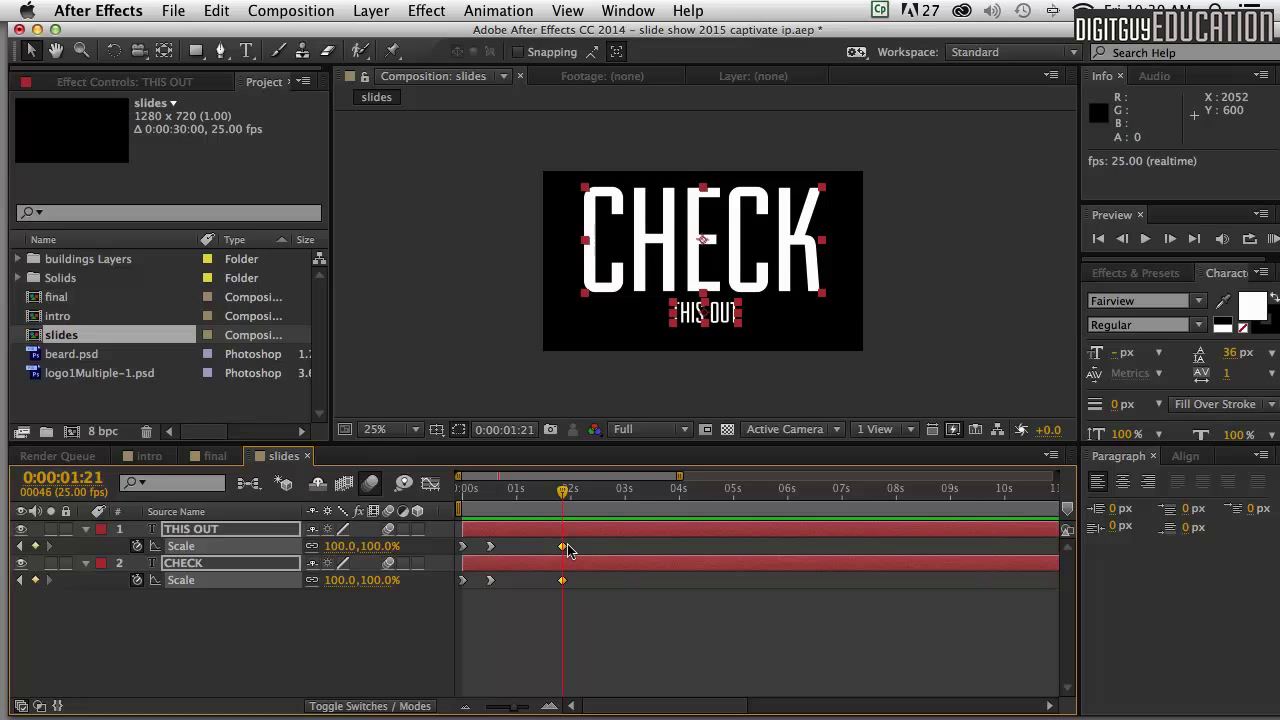
{"action": "key", "text": "j"}
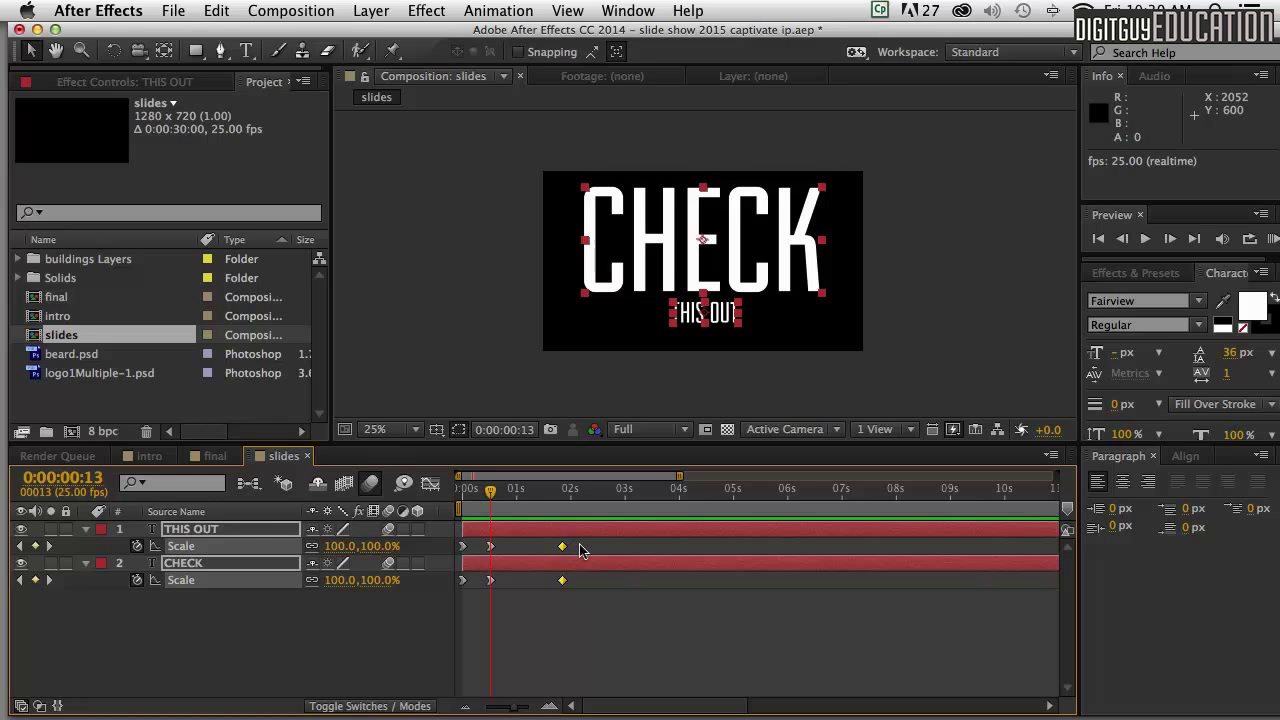
{"action": "key", "text": "k"}
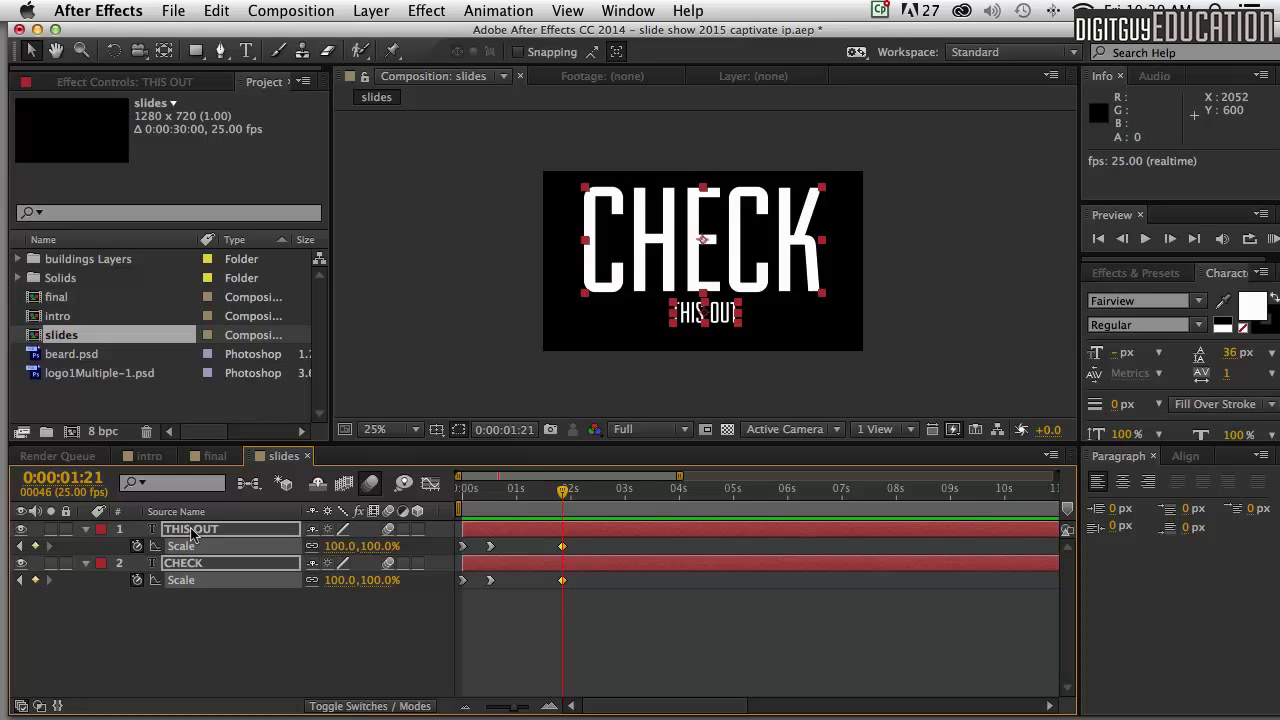
{"action": "key", "text": "shift+p"}
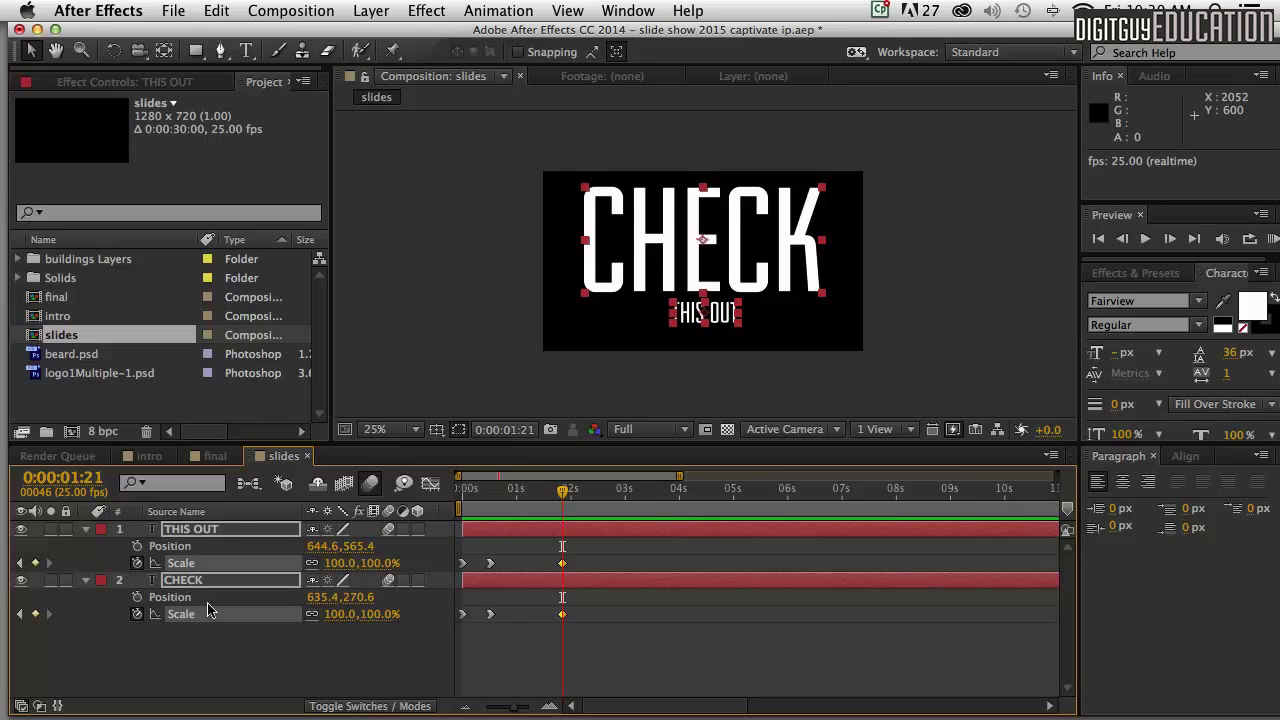
{"action": "left_click", "coordinate": [137, 546]}
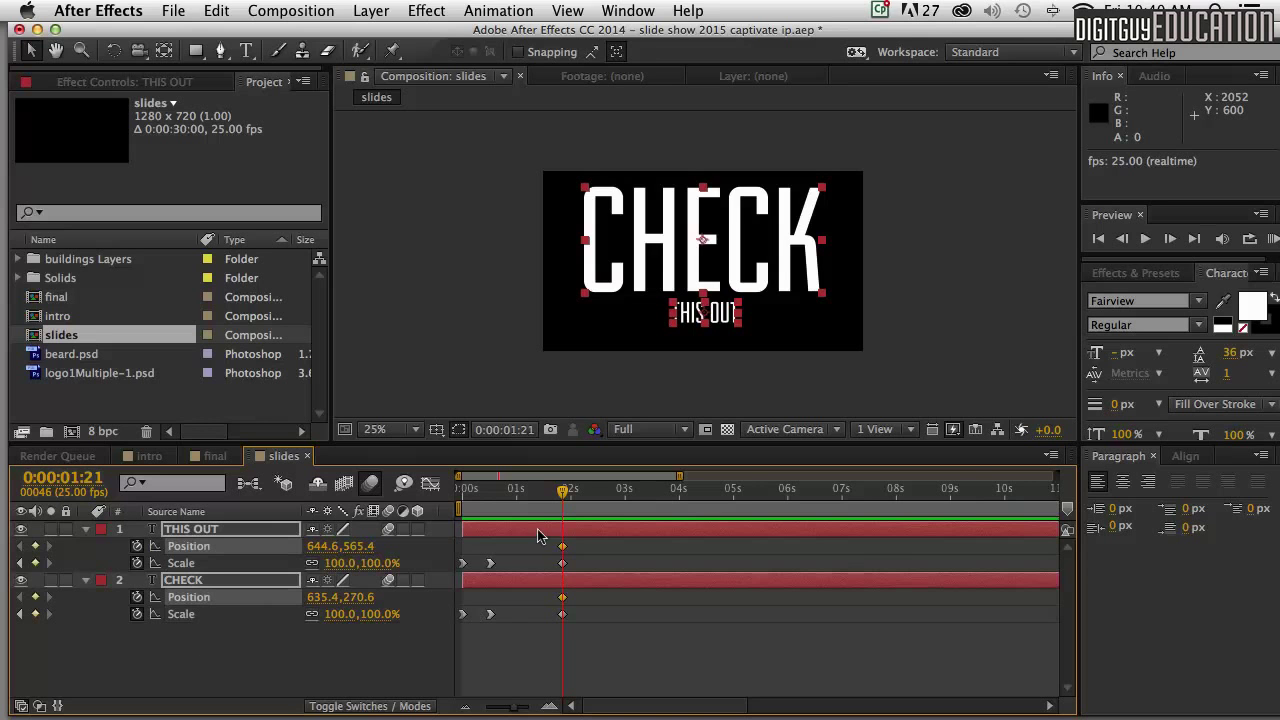
- At 0:00:02:12, move THIS OUT off-screen to X position 1804.6 and CHECK off the opposite side to X position -594.6
{"action": "left_click_drag", "start_coordinate": [563, 490], "coordinate": [592, 494]}
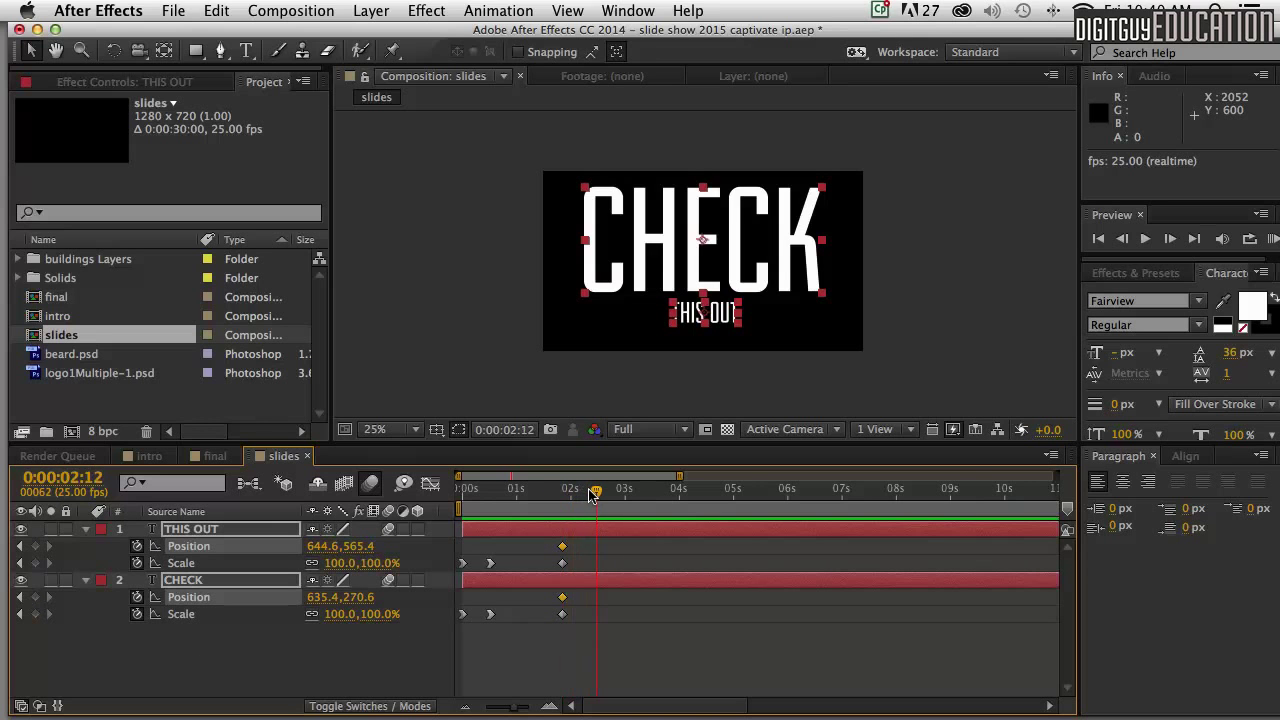
{"action": "left_click", "coordinate": [357, 655]}
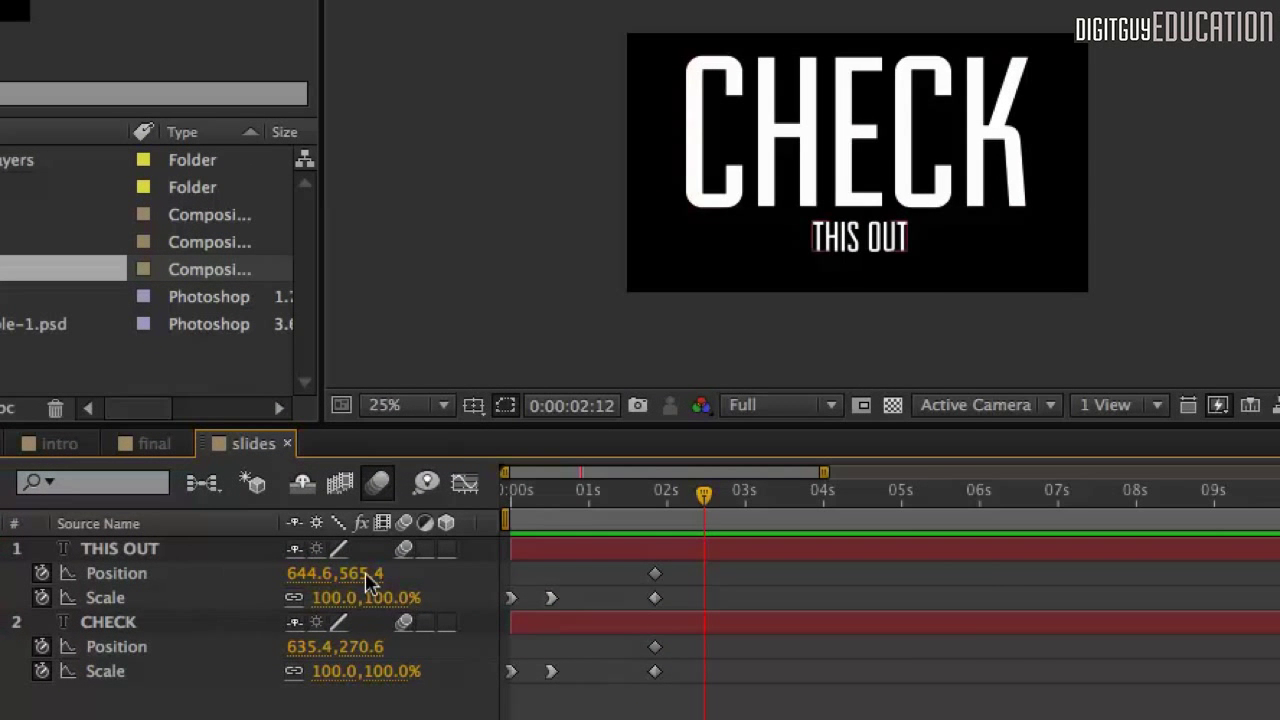
{"action": "left_click_drag", "start_coordinate": [372, 574], "coordinate": [462, 560]}
{"action": "key", "text": "ctrl+z"}
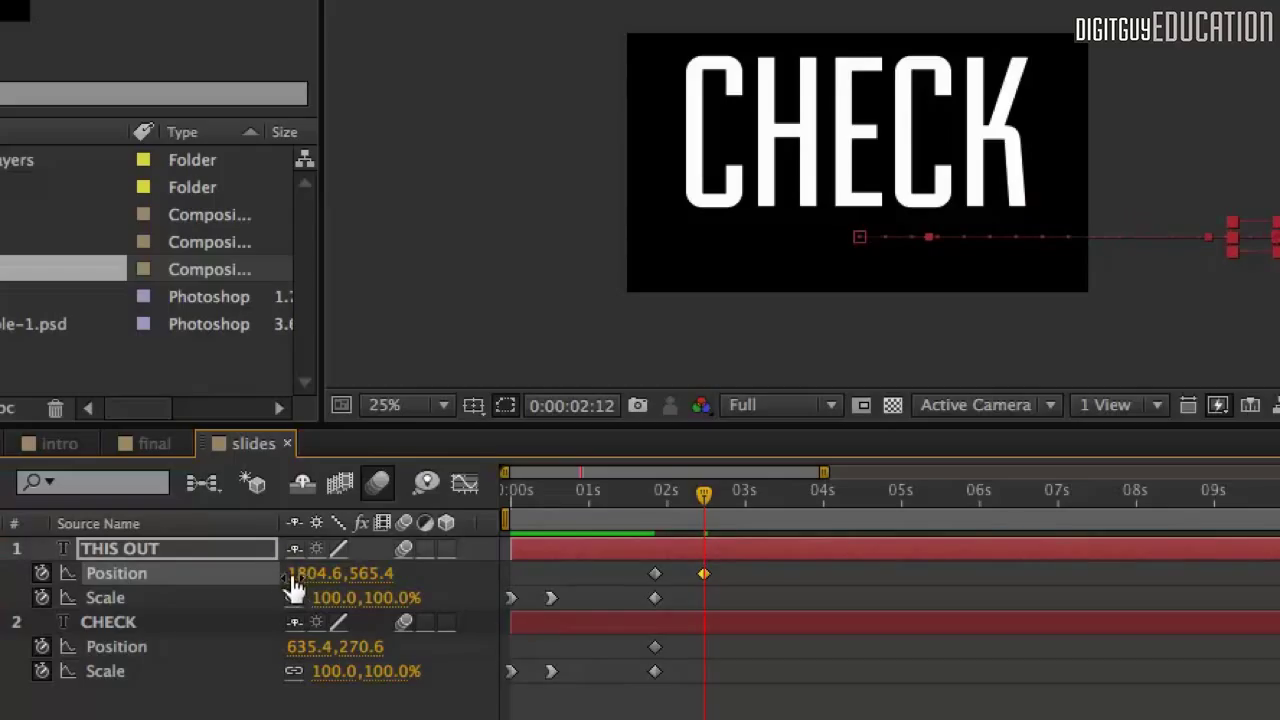
{"action": "left_click_drag", "start_coordinate": [297, 640], "coordinate": [131, 647]}
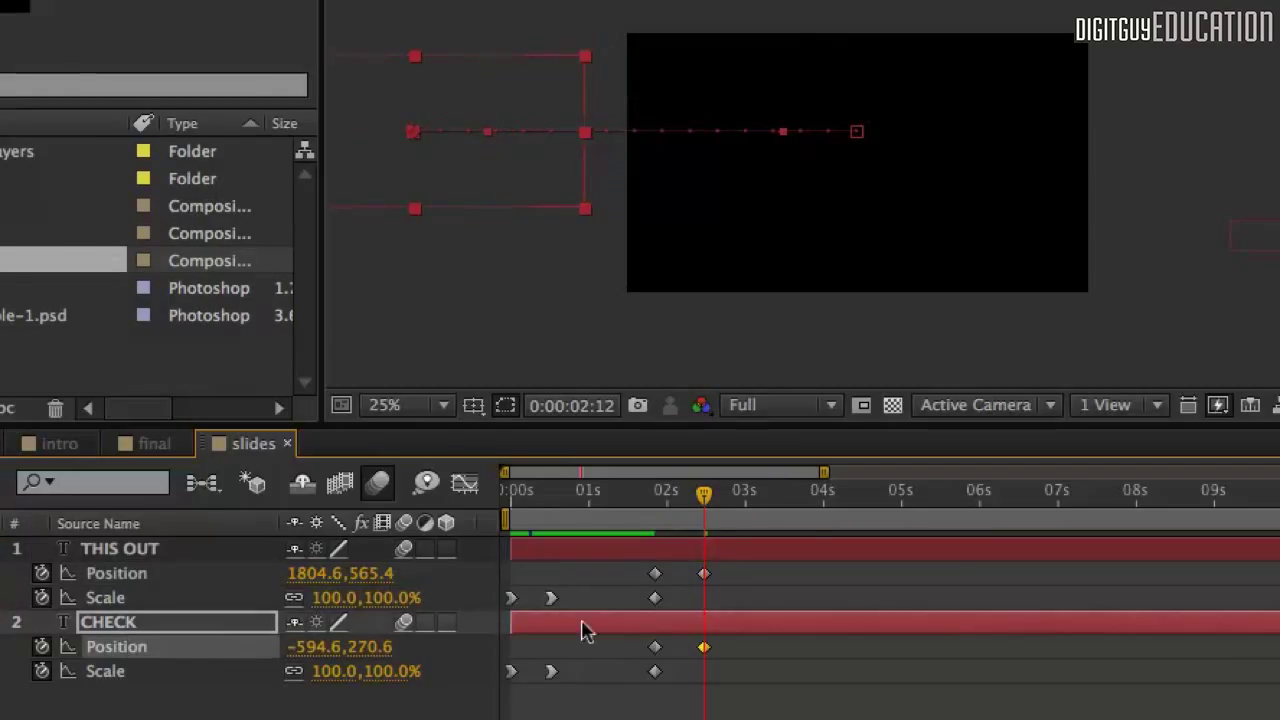
- Preview the slides animation from the start, including a RAM preview, and return to 0:00:00:00
{"action": "left_click_drag", "start_coordinate": [704, 494], "coordinate": [470, 490]}
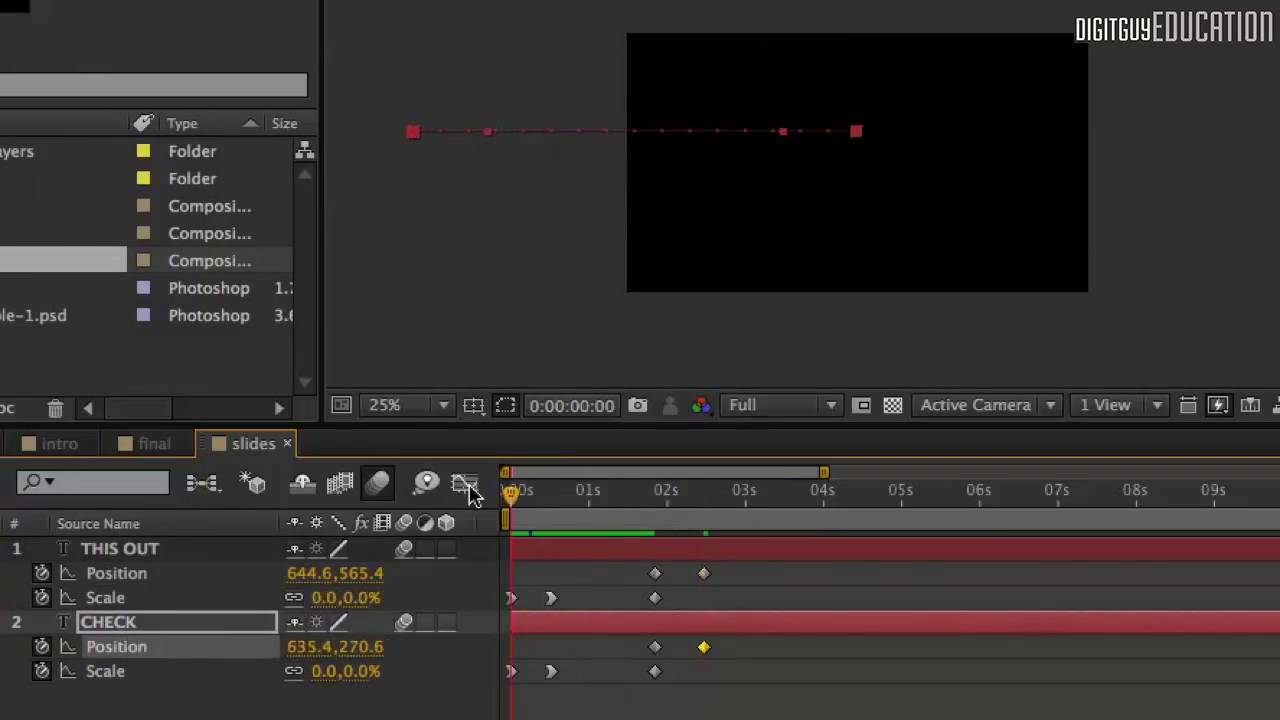
{"action": "key", "text": "space"}
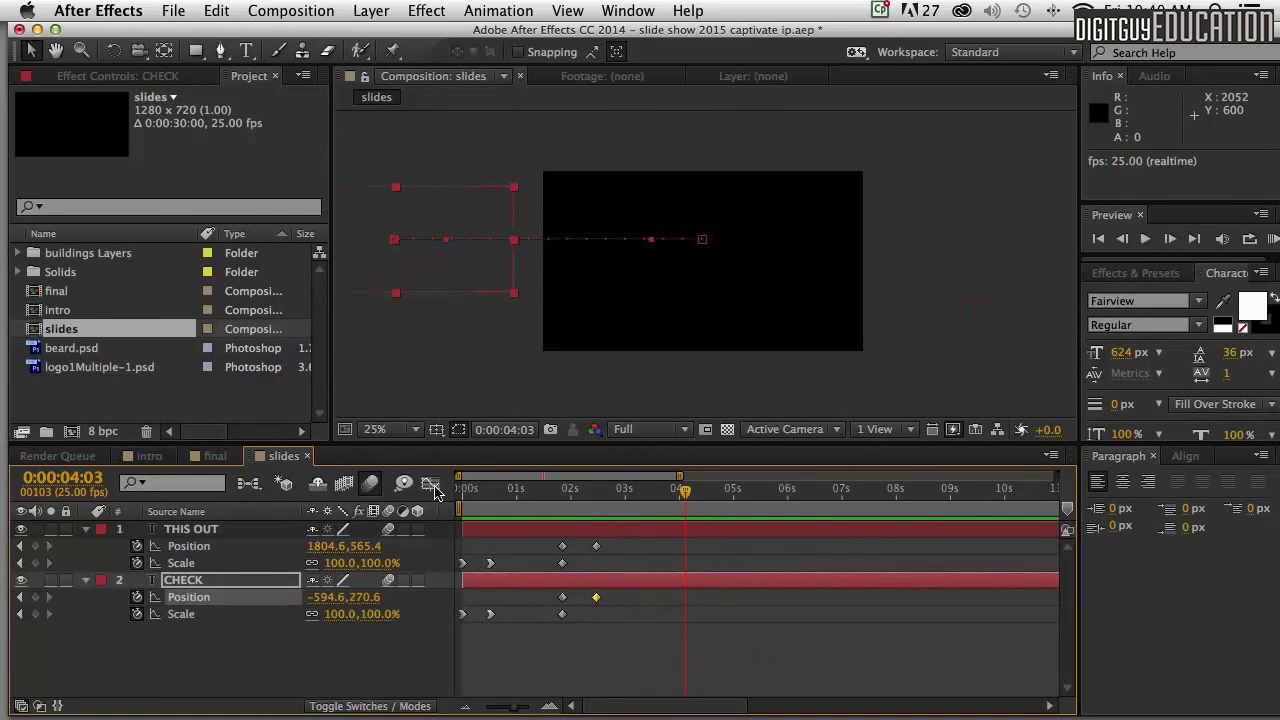
{"action": "left_click_drag", "start_coordinate": [685, 491], "coordinate": [414, 522]}
{"action": "left_click", "coordinate": [1270, 237]}
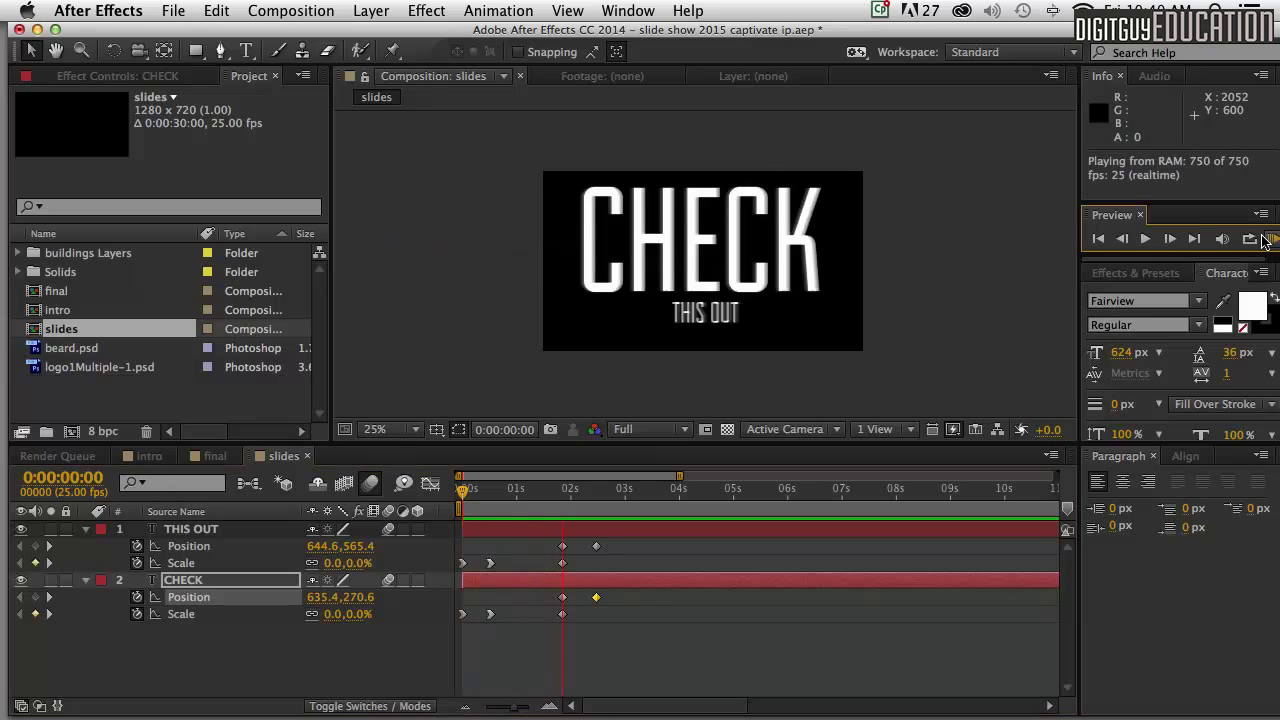
{"action": "left_click", "coordinate": [1263, 240]}
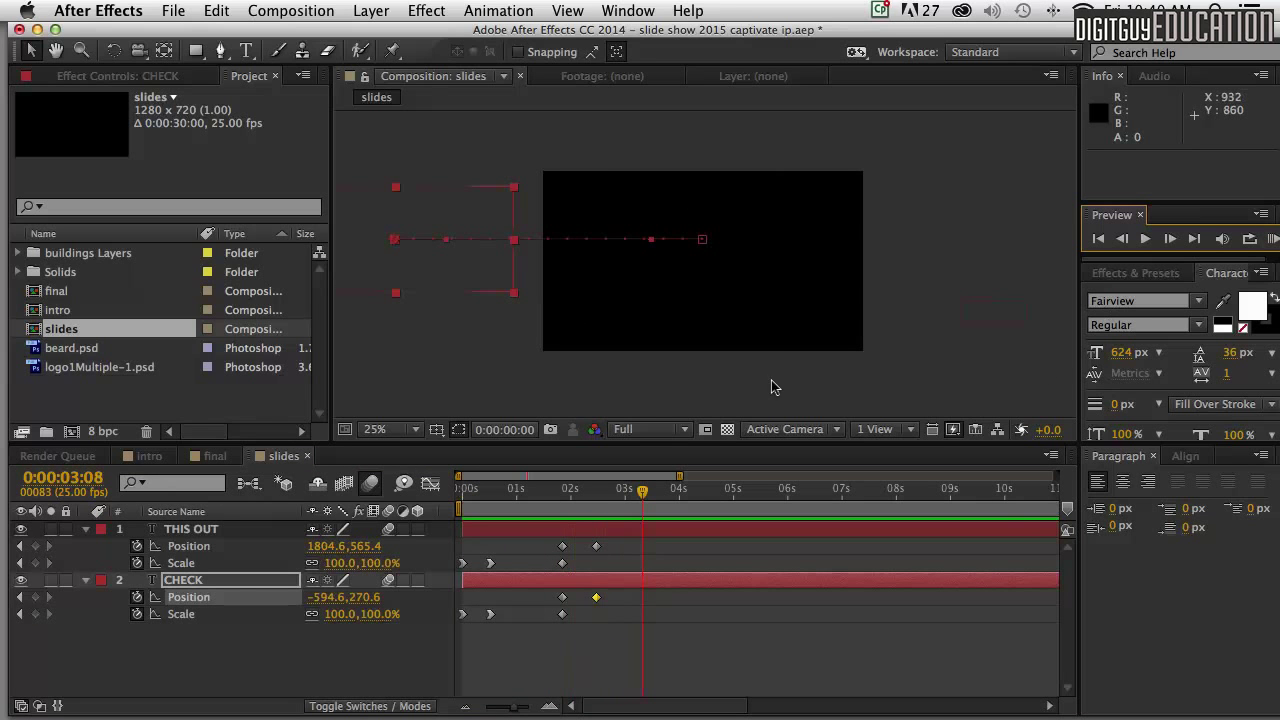
{"action": "left_click_drag", "start_coordinate": [636, 485], "coordinate": [458, 489]}
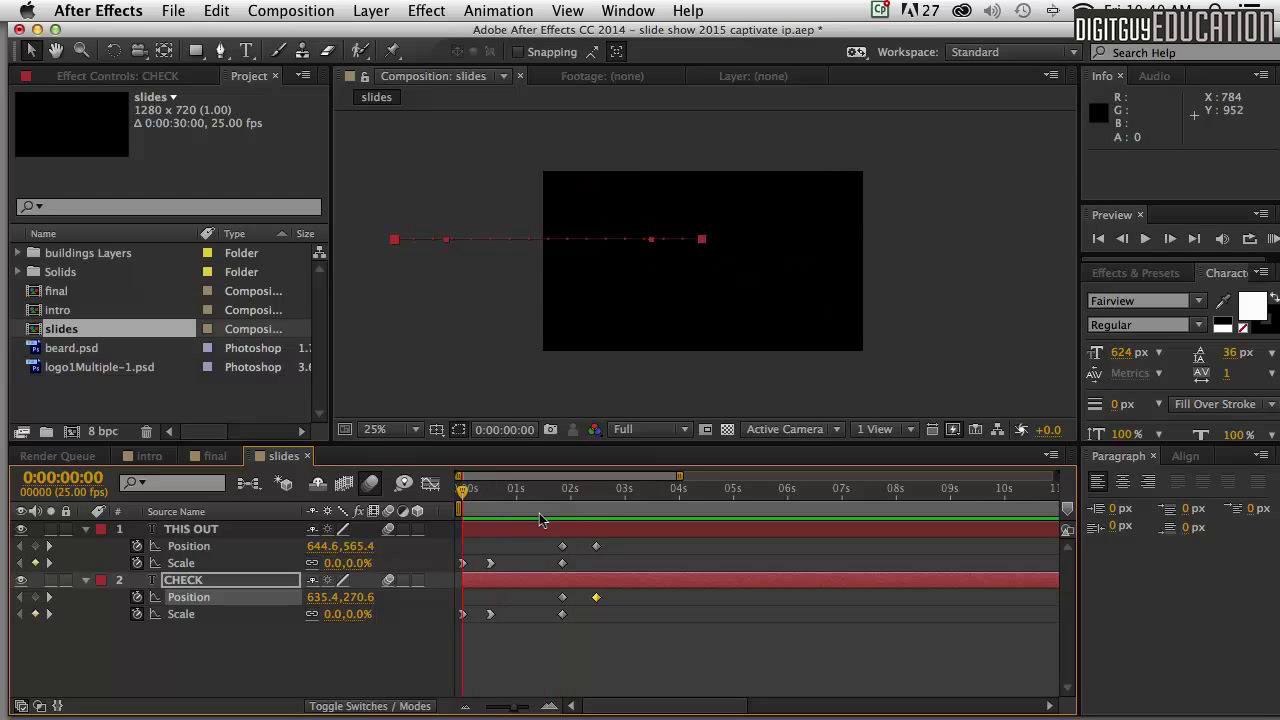